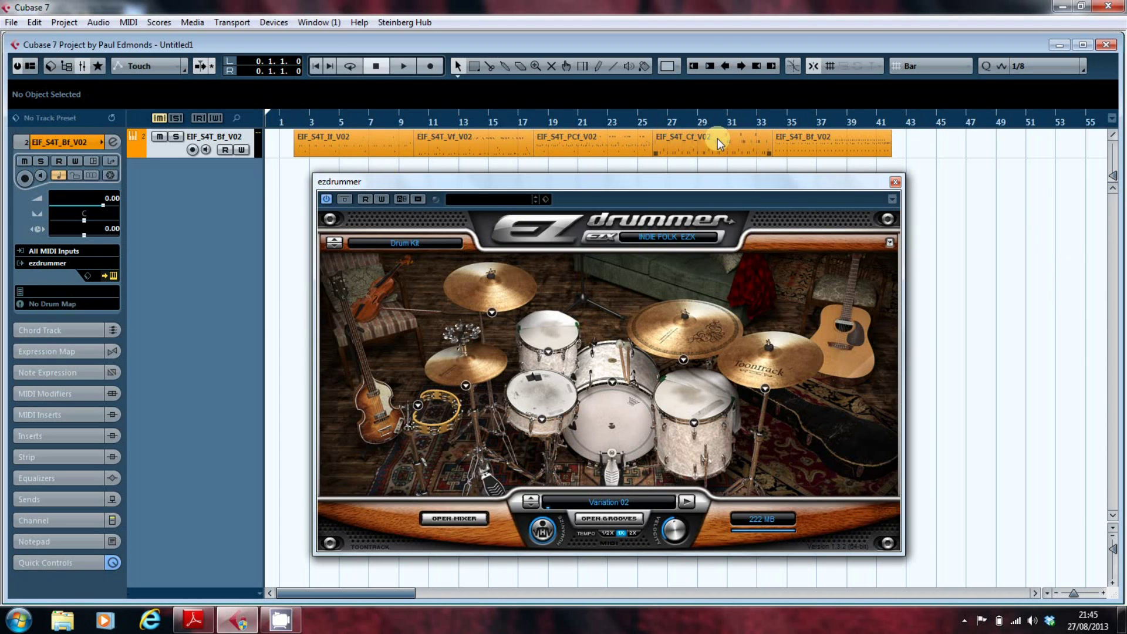
Play the drum parts from bar 26, stop, and return to the start position.
{"action": "left_click", "coordinate": [654, 112]}
{"action": "key", "text": "space"}
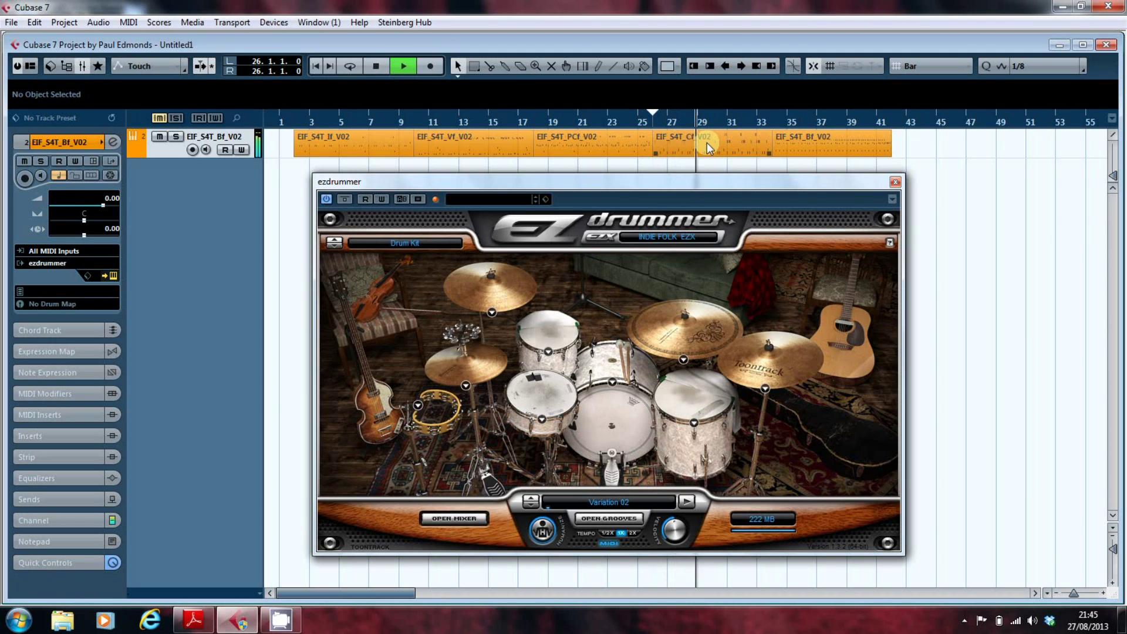
{"action": "key", "text": "space"}
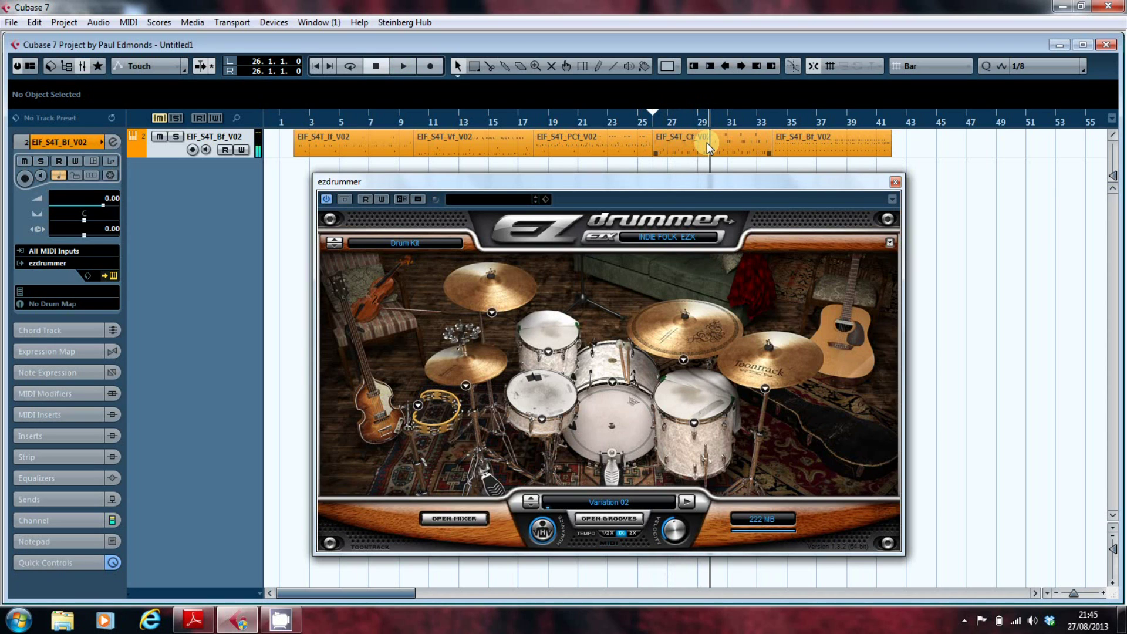
{"action": "key", "text": "KP_0"}
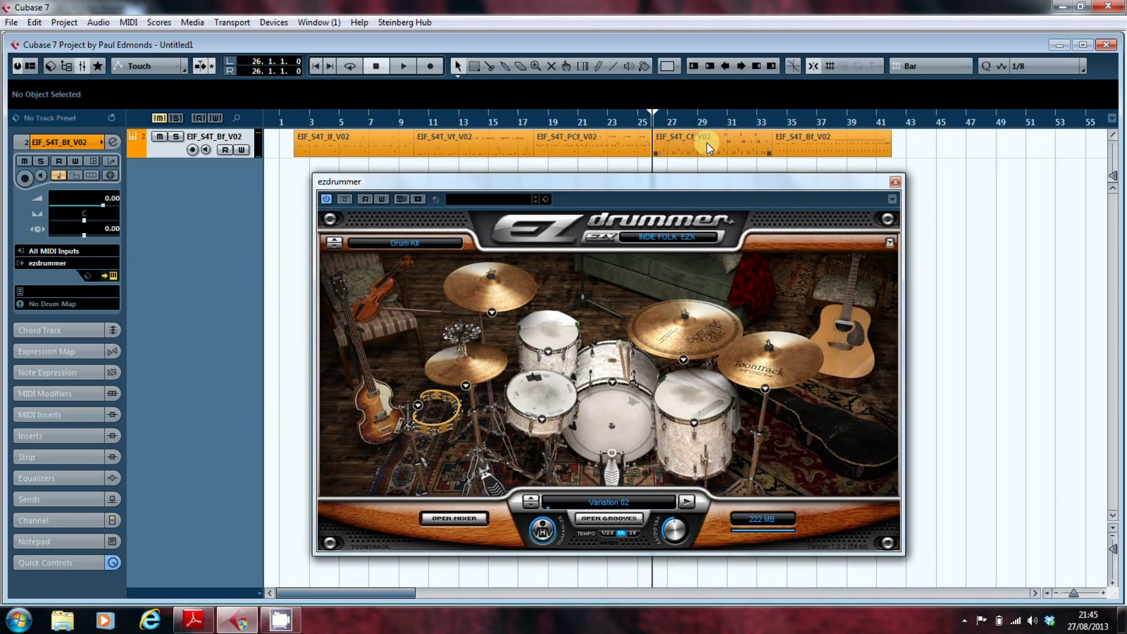
Close ezdrummer, inspect the EIF_S4T_Cf_V02 part's notes, then switch to the EZX-Keys.pdf chart.
{"action": "left_click", "coordinate": [895, 182]}
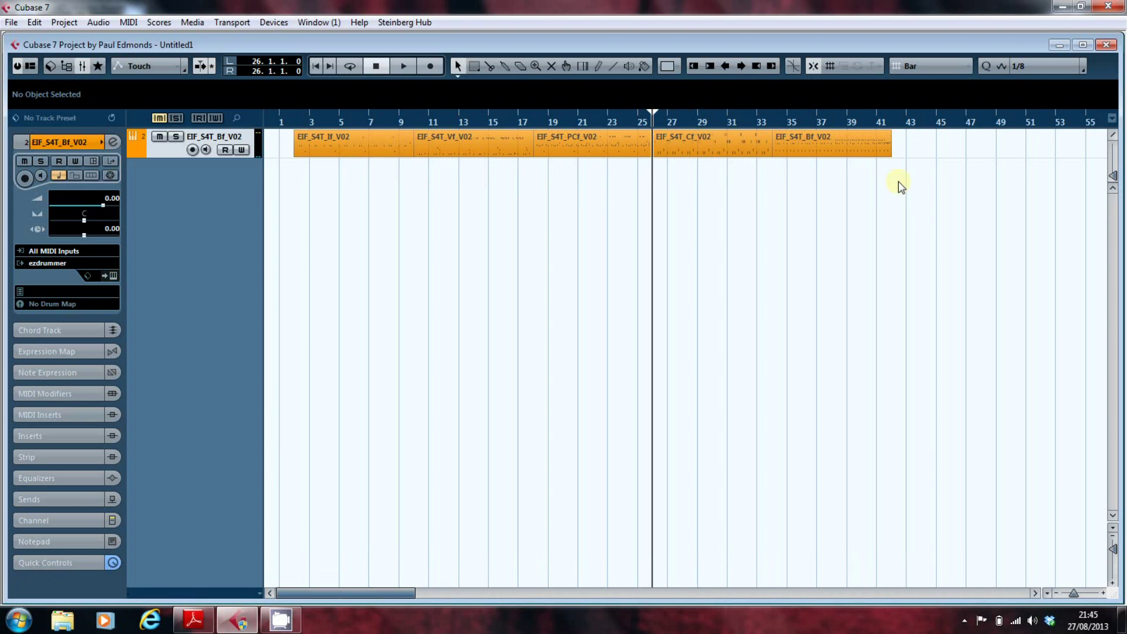
{"action": "double_click", "coordinate": [720, 145]}
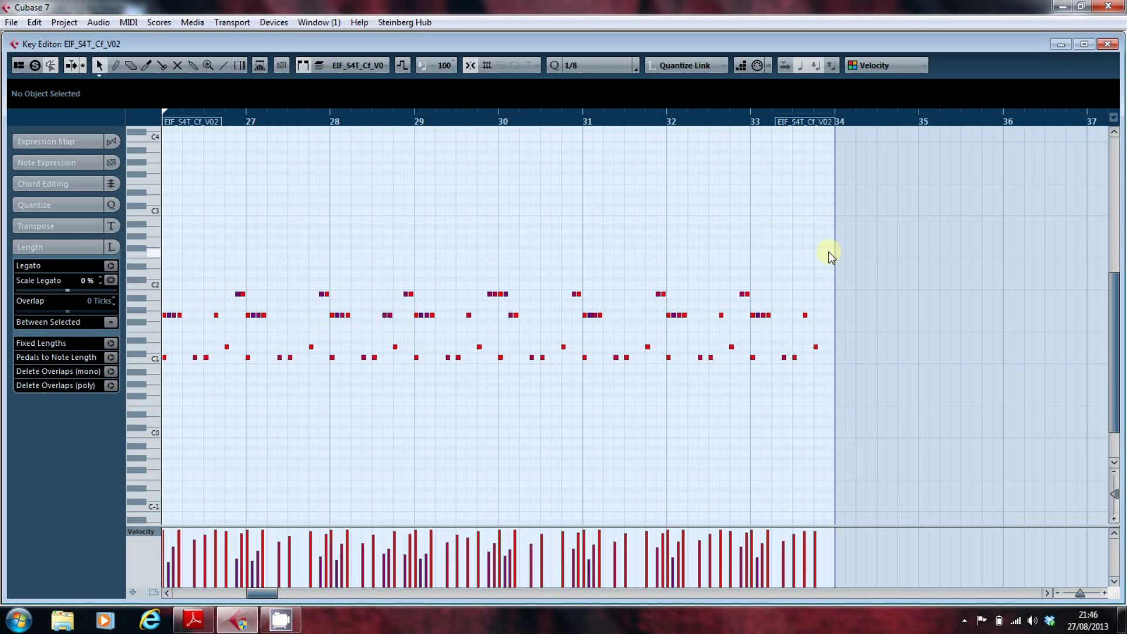
{"action": "key", "text": "Escape"}
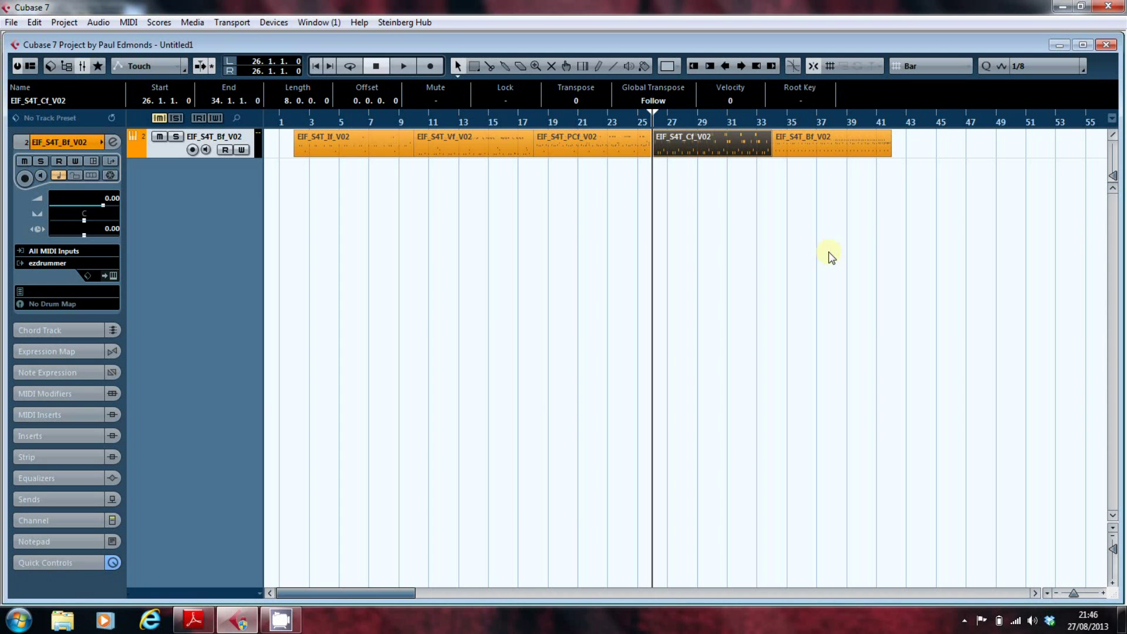
{"action": "key", "text": "alt+Tab"}
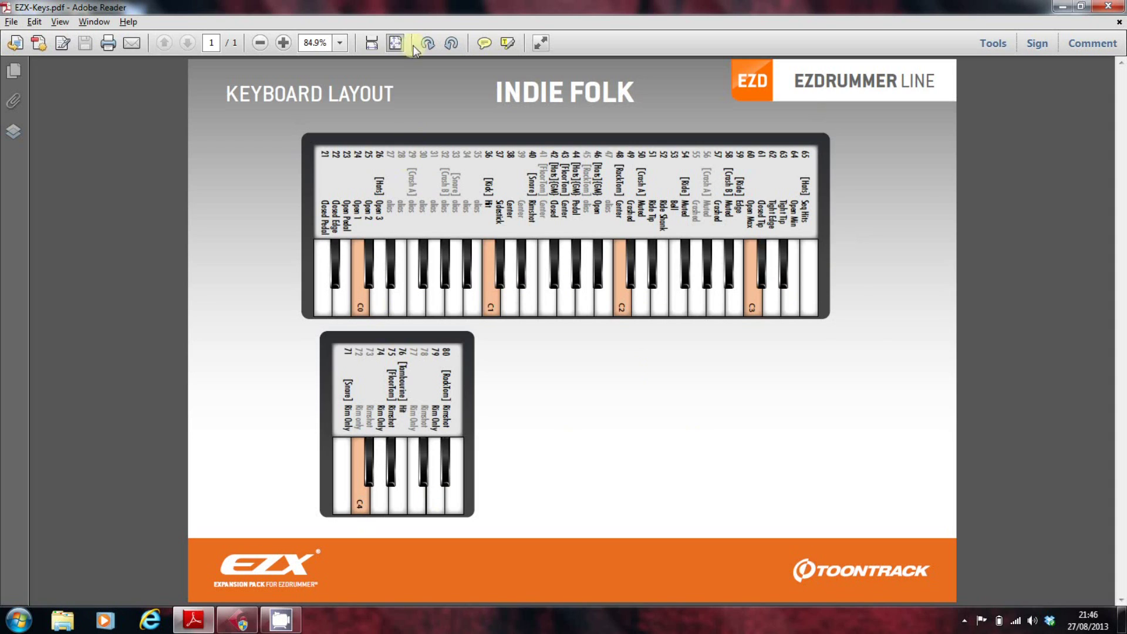
Rotate the Indie Folk key chart upright, fit it to width, and scroll through the mappings.
{"action": "left_click", "coordinate": [451, 43]}
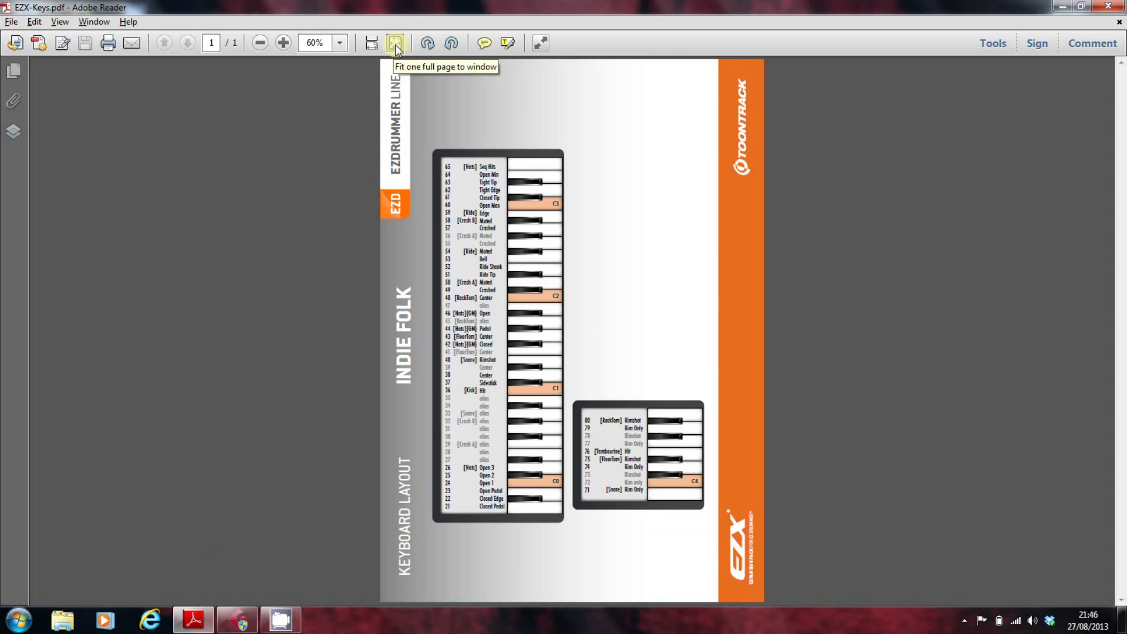
{"action": "left_click", "coordinate": [371, 43]}
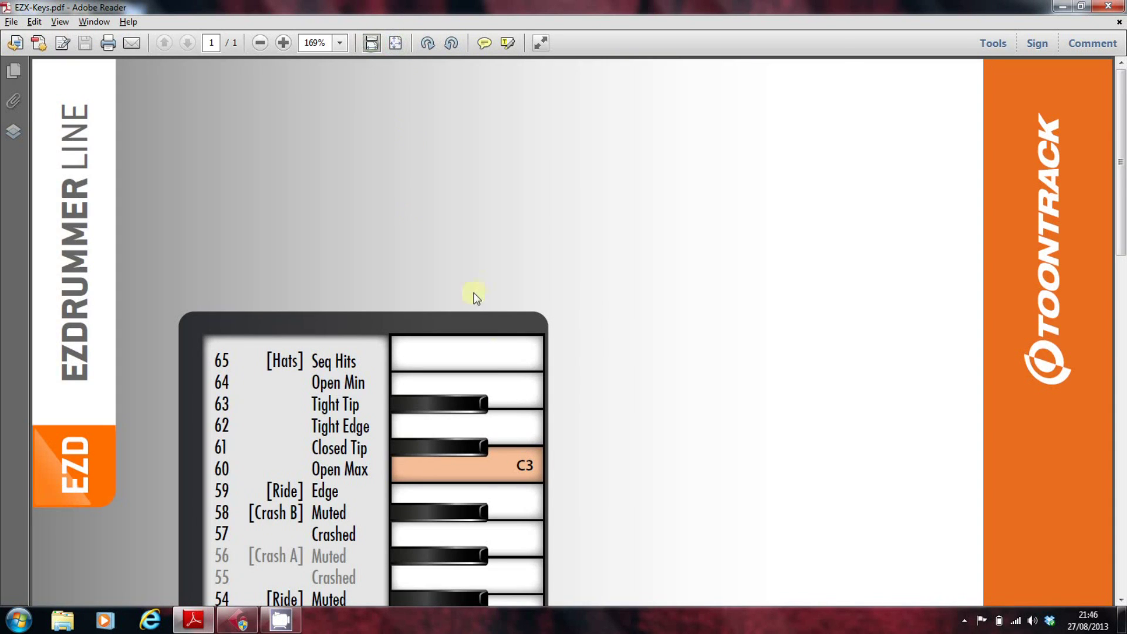
{"action": "scroll", "coordinate": [500, 331], "scroll_direction": "down", "scroll_amount": 3}
{"action": "scroll", "coordinate": [499, 333], "scroll_direction": "down", "scroll_amount": 3}
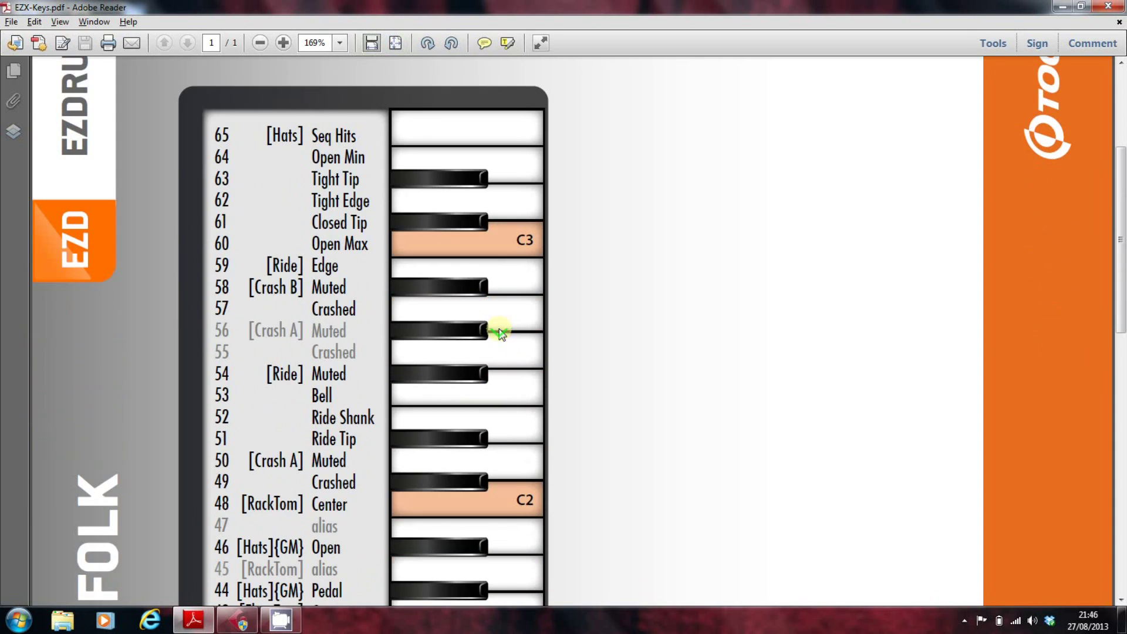
{"action": "scroll", "coordinate": [499, 334], "scroll_direction": "down", "scroll_amount": 1}
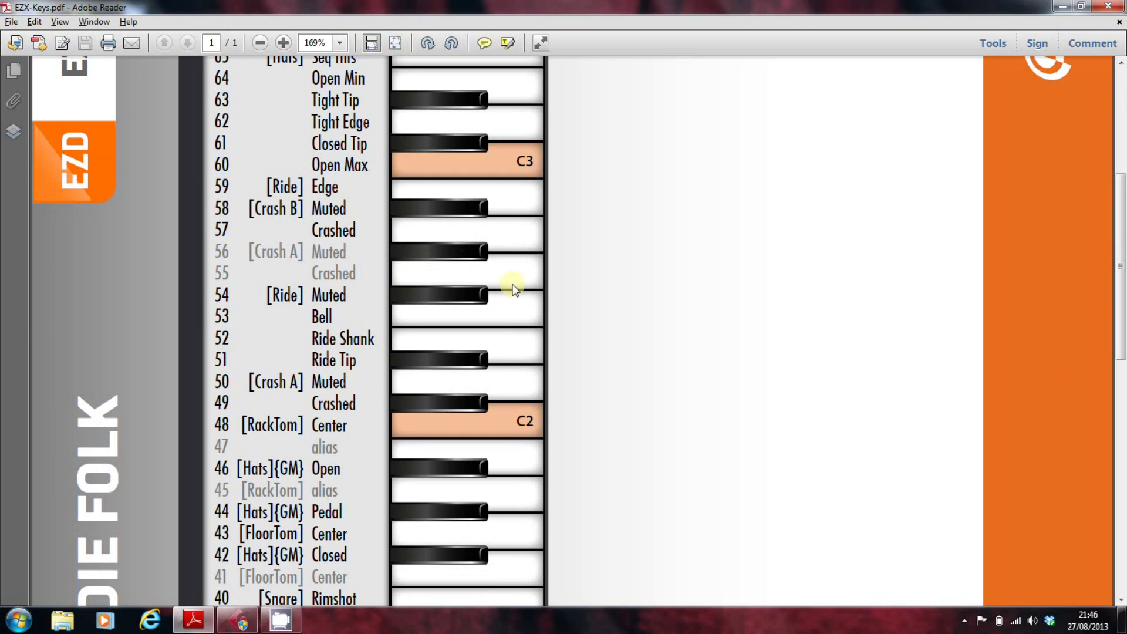
{"action": "scroll", "coordinate": [549, 310], "scroll_direction": "down", "scroll_amount": 5}
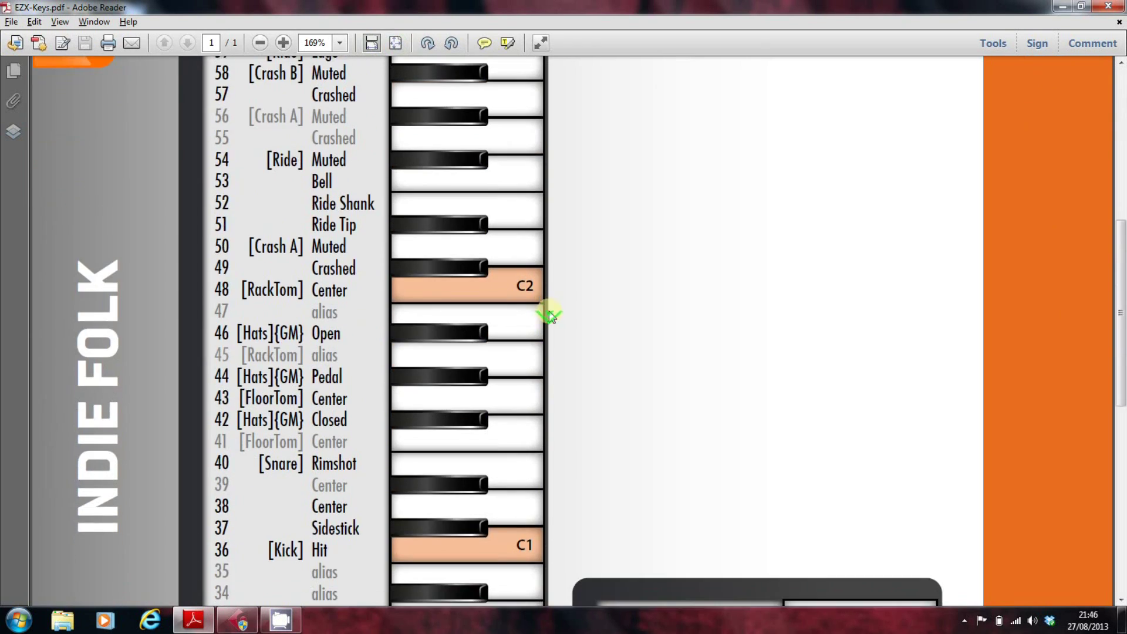
{"action": "scroll", "coordinate": [549, 317], "scroll_direction": "down", "scroll_amount": 3}
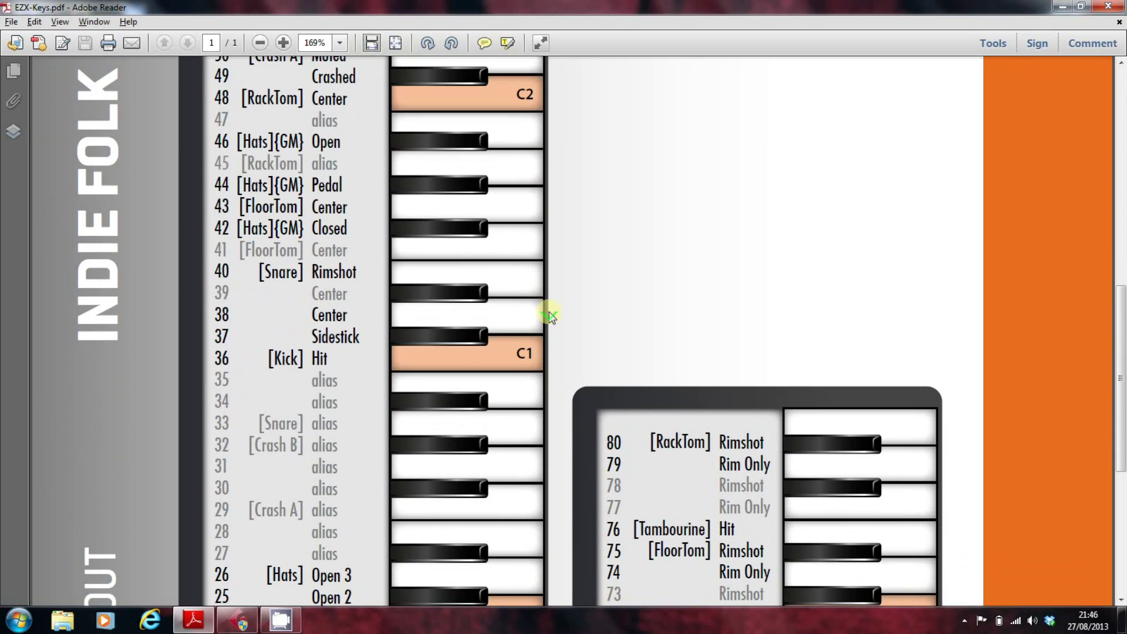
Review the lowest keys 21–26 in the chart, then return to Cubase.
{"action": "scroll", "coordinate": [548, 312], "scroll_direction": "up", "scroll_amount": 1}
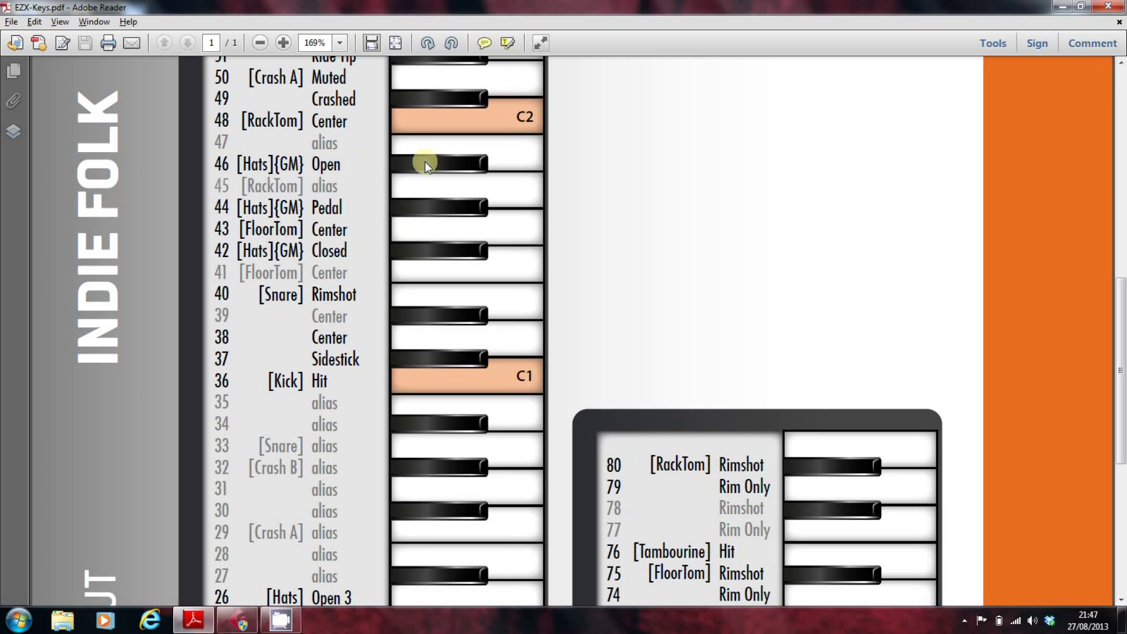
{"action": "scroll", "coordinate": [425, 170], "scroll_direction": "down", "scroll_amount": 5}
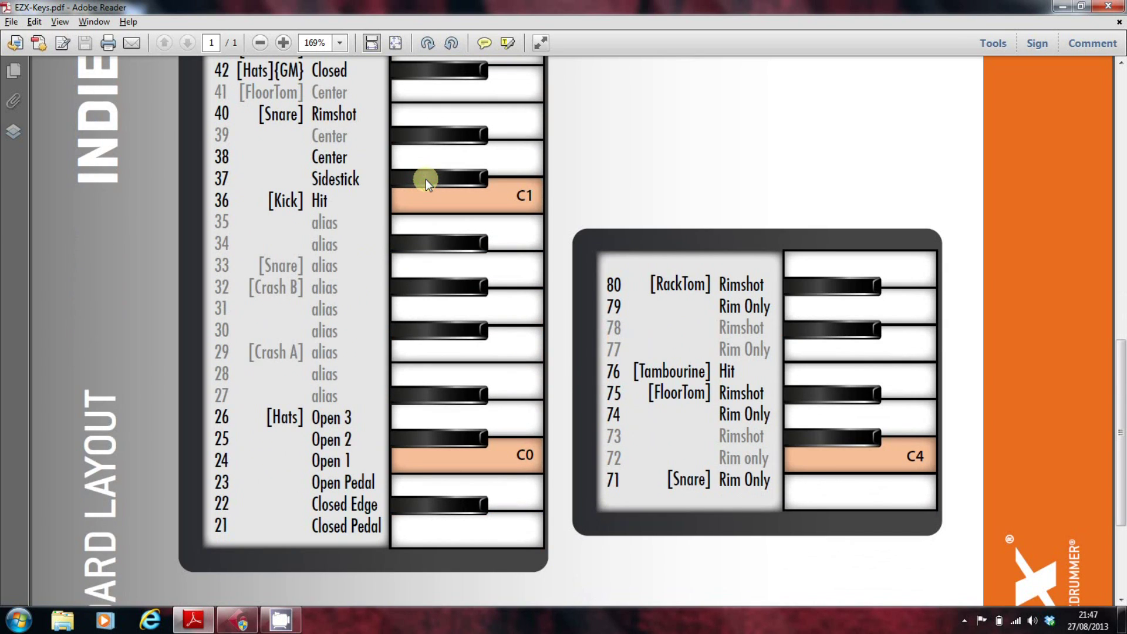
{"action": "key", "text": "alt+Tab"}
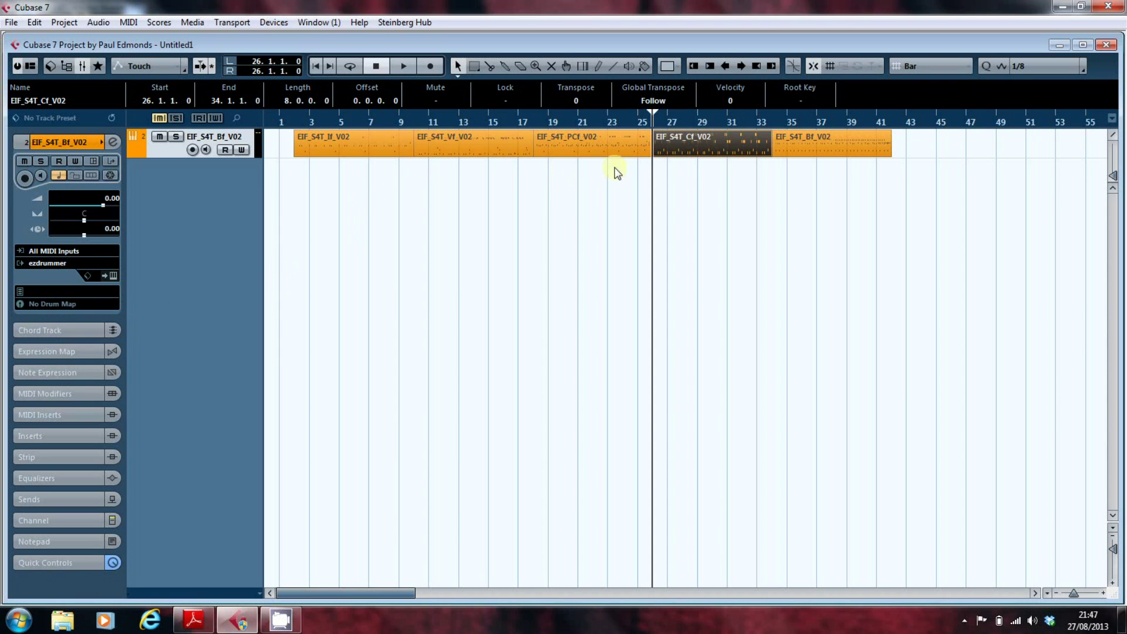
{"action": "key", "text": "ctrl+e"}
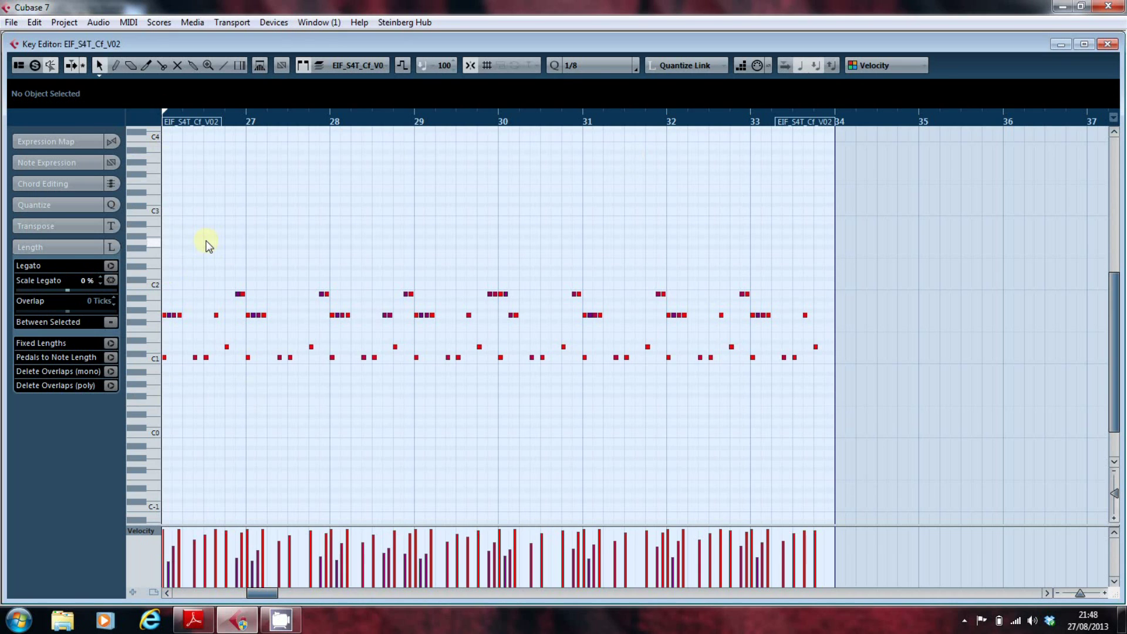
{"action": "key", "text": "Escape"}
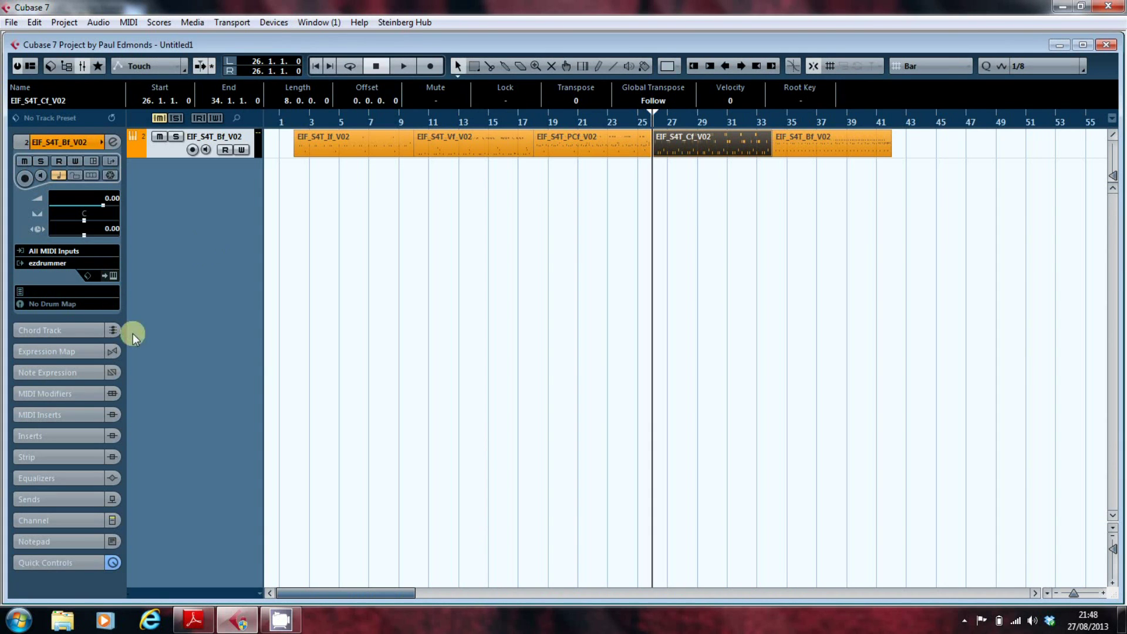
Create a new Empty Map in Drum Map Setup and bring up its save dialog.
{"action": "left_click", "coordinate": [96, 304]}
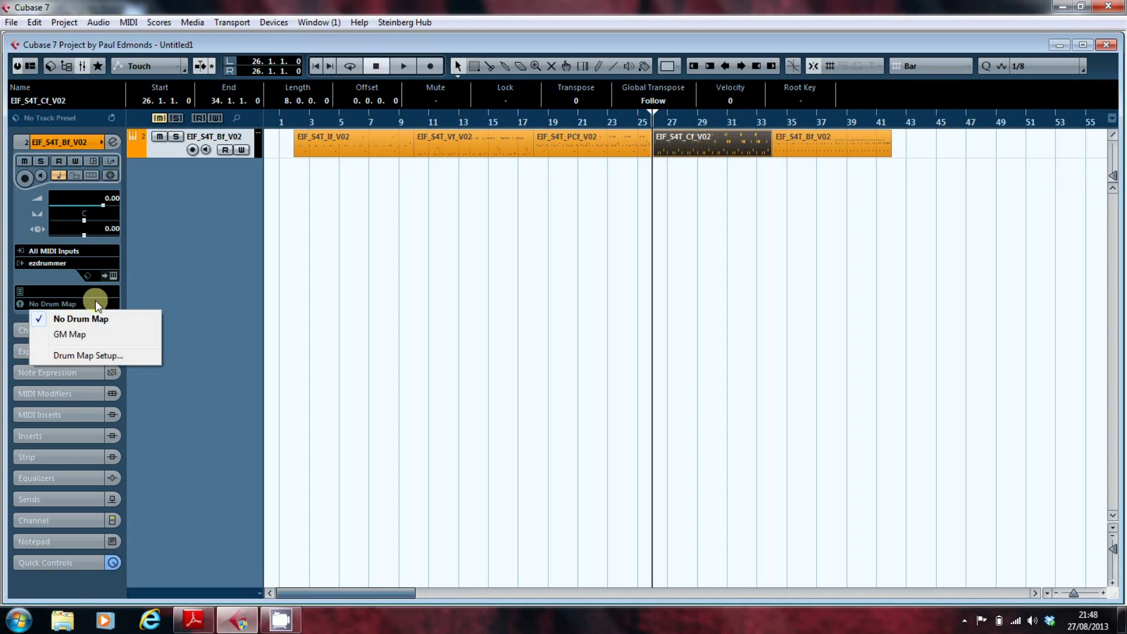
{"action": "left_click", "coordinate": [106, 356]}
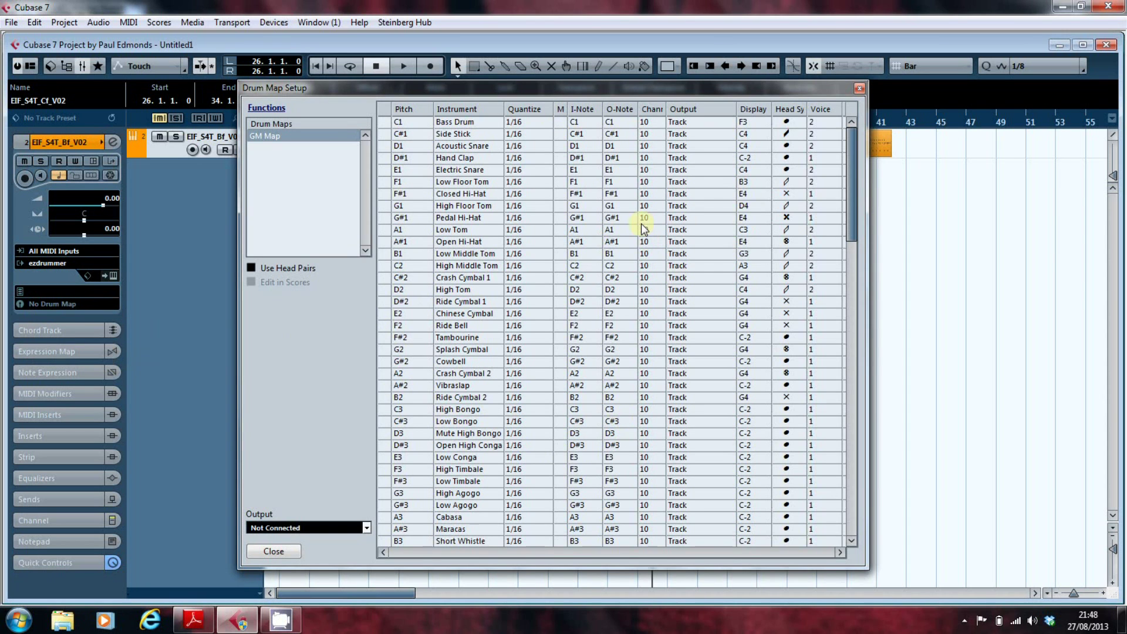
{"action": "left_click", "coordinate": [262, 108]}
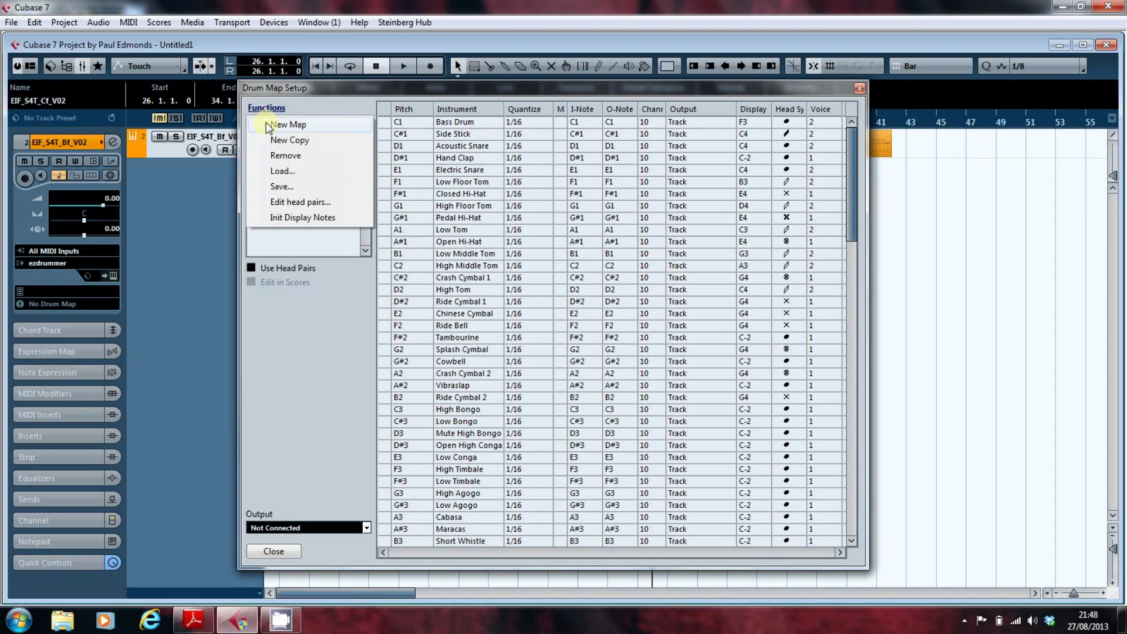
{"action": "left_click", "coordinate": [271, 125]}
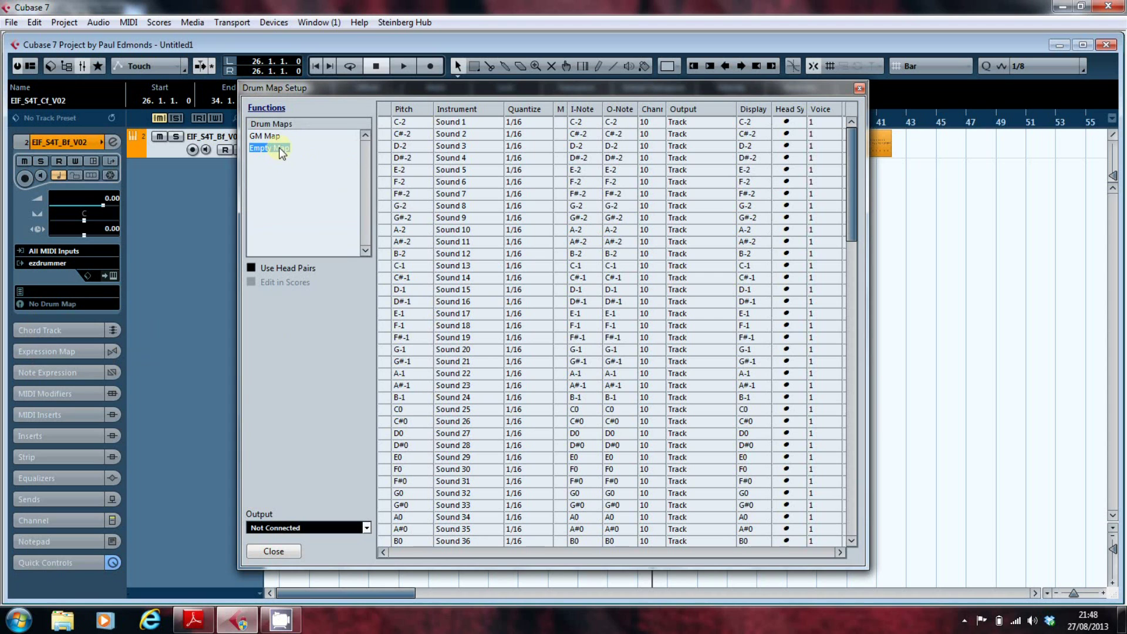
{"action": "left_click", "coordinate": [279, 108]}
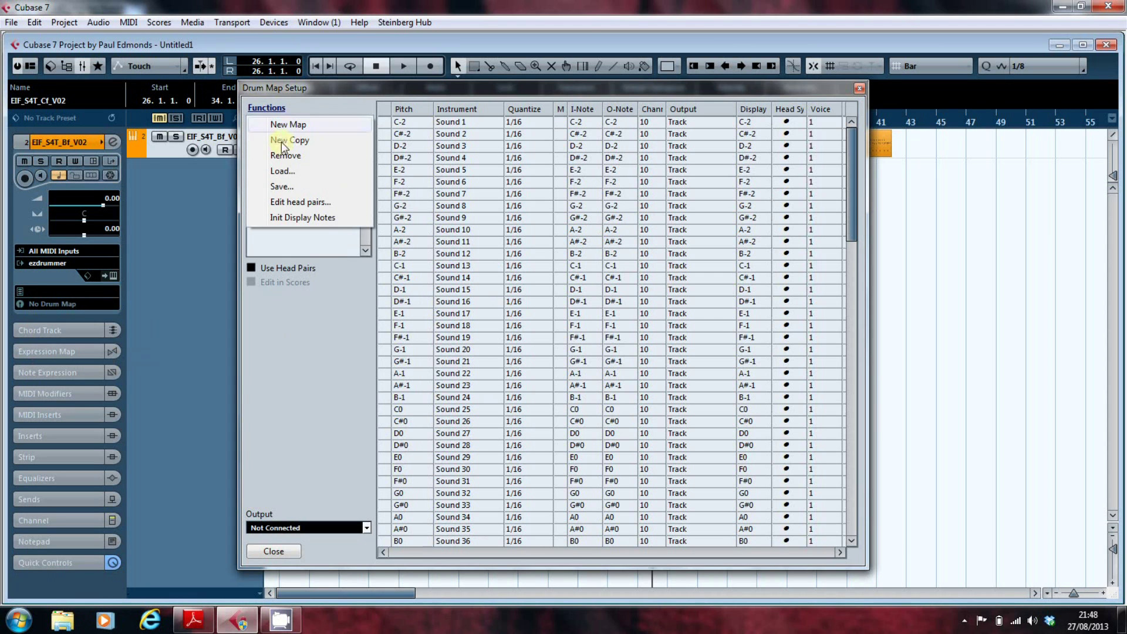
{"action": "left_click", "coordinate": [282, 187]}
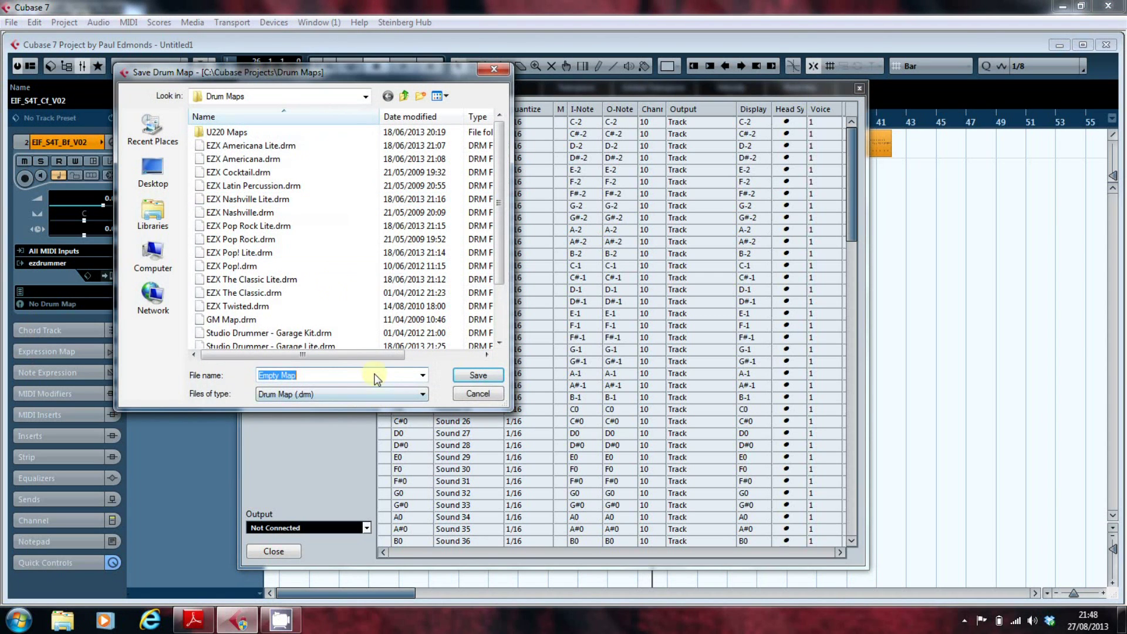
Save the new drum map under the file name 'EZX Indie Folk'.
{"action": "type", "text": "EZX"}
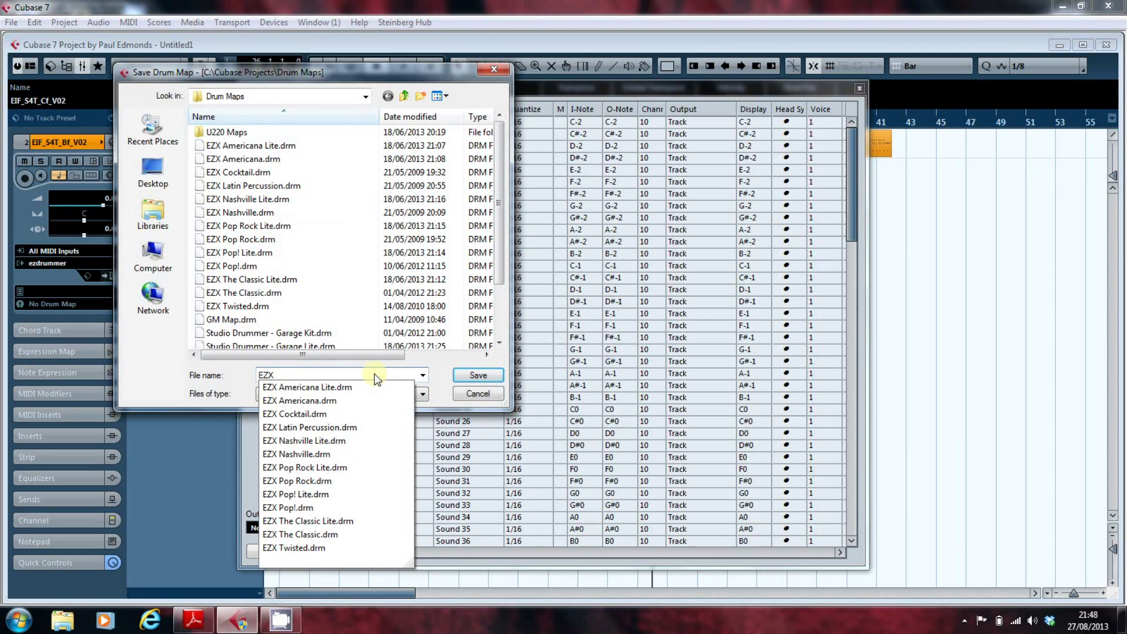
{"action": "type", "text": " IN"}
{"action": "key", "text": "BackSpace"}
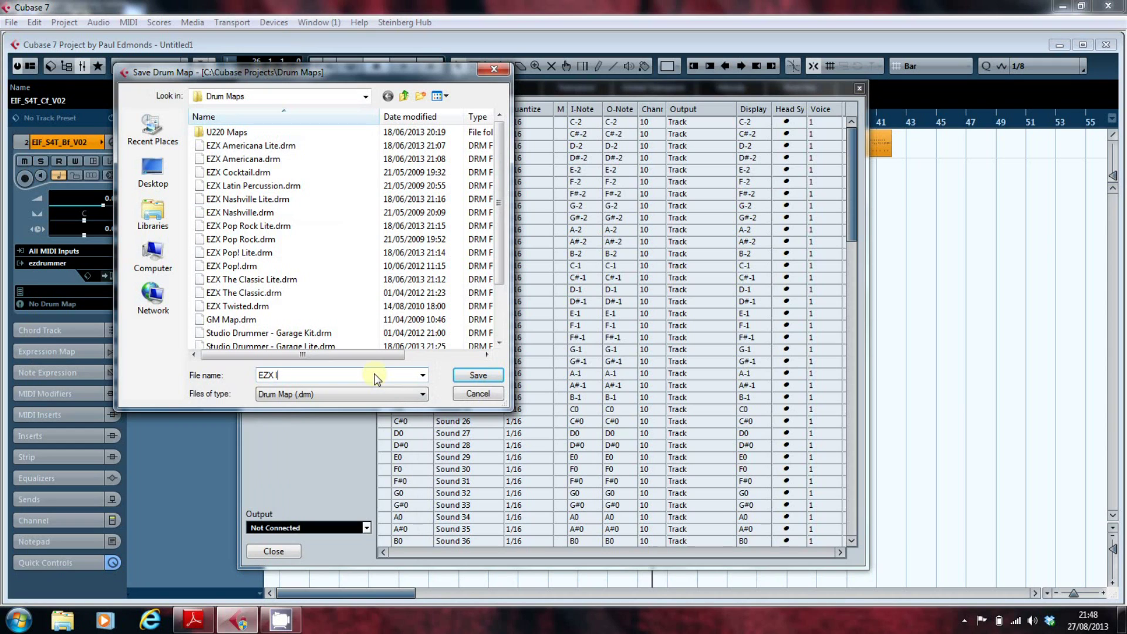
{"action": "type", "text": "ndie Folk"}
{"action": "left_click", "coordinate": [497, 375]}
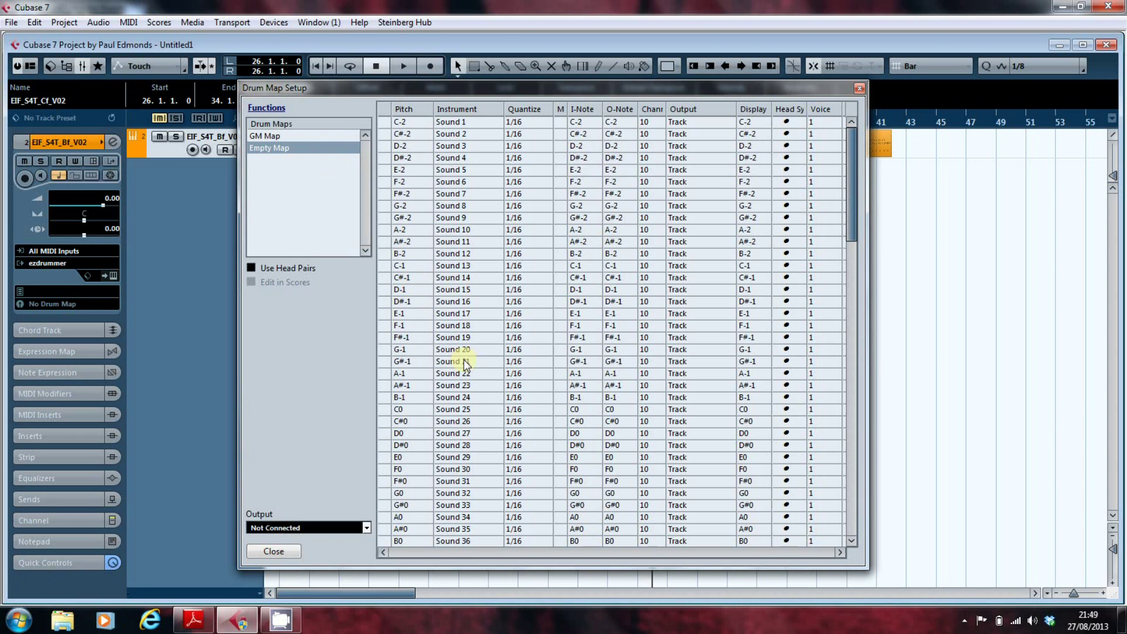
{"action": "key", "text": "alt+Tab"}
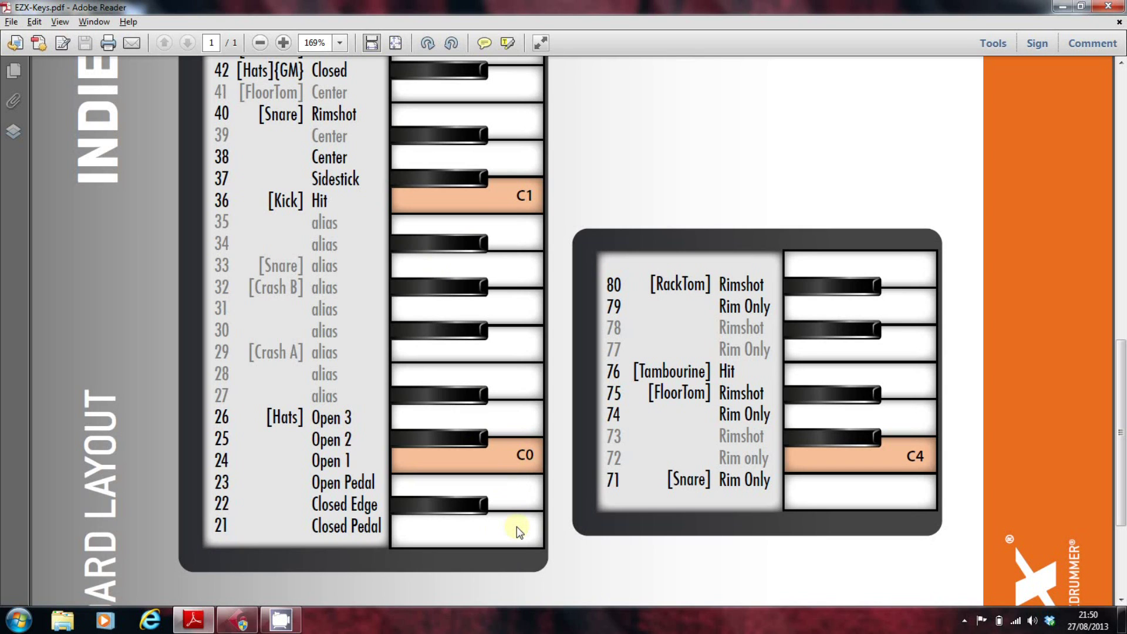
{"action": "key", "text": "alt+Tab"}
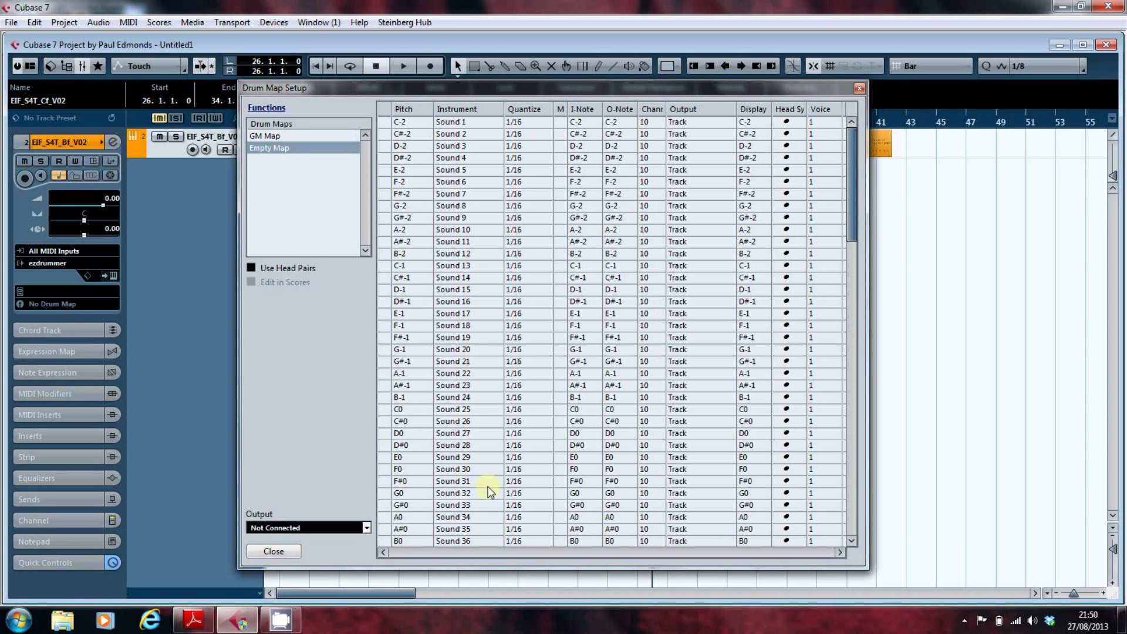
Name the A-1, A#-1 and B-1 sounds Closed Pedal, Closed Edge and Open Pedal, then start on C0.
{"action": "double_click", "coordinate": [451, 373]}
{"action": "type", "text": "Closed Pedal"}
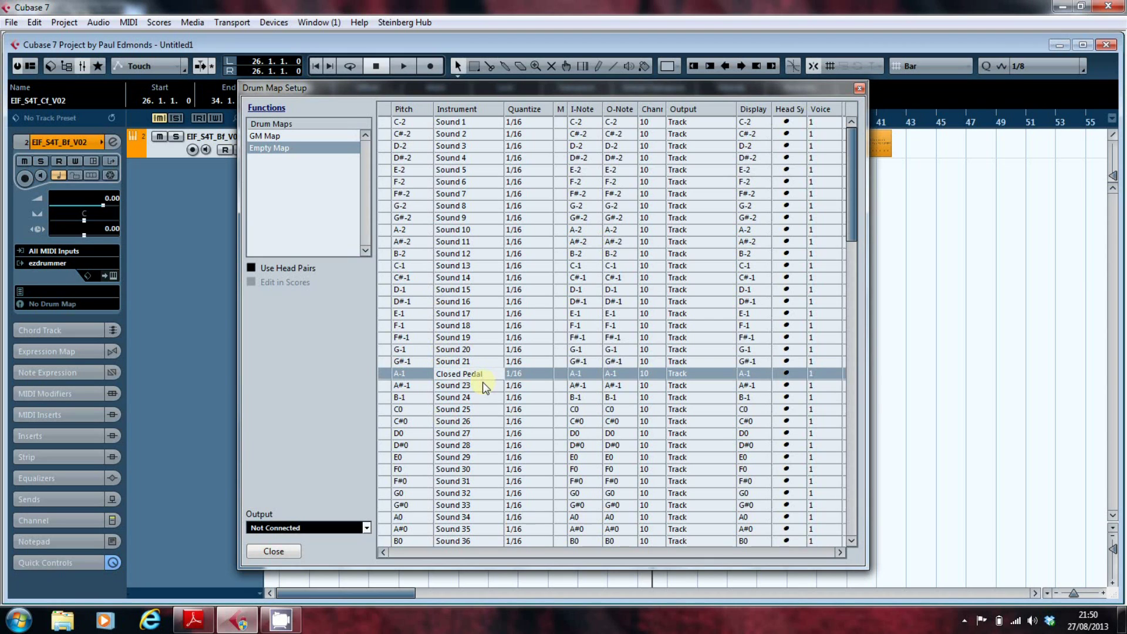
{"action": "key", "text": "Return"}
{"action": "key", "text": "Down"}
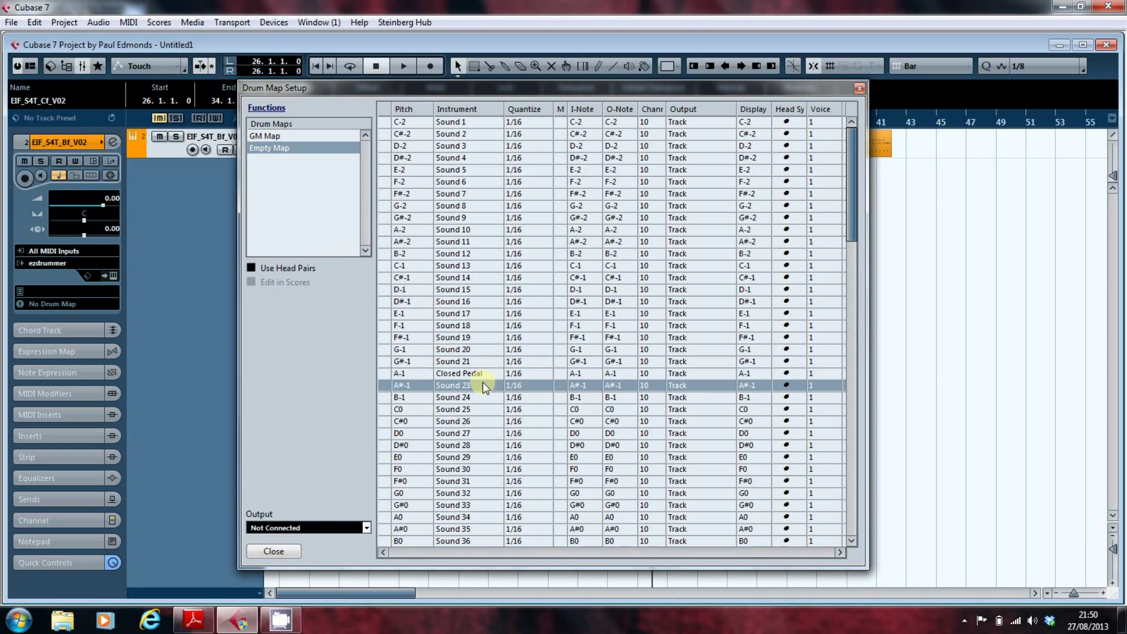
{"action": "key", "text": "Return"}
{"action": "type", "text": "Closed Edge"}
{"action": "key", "text": "Down"}
{"action": "key", "text": "Return"}
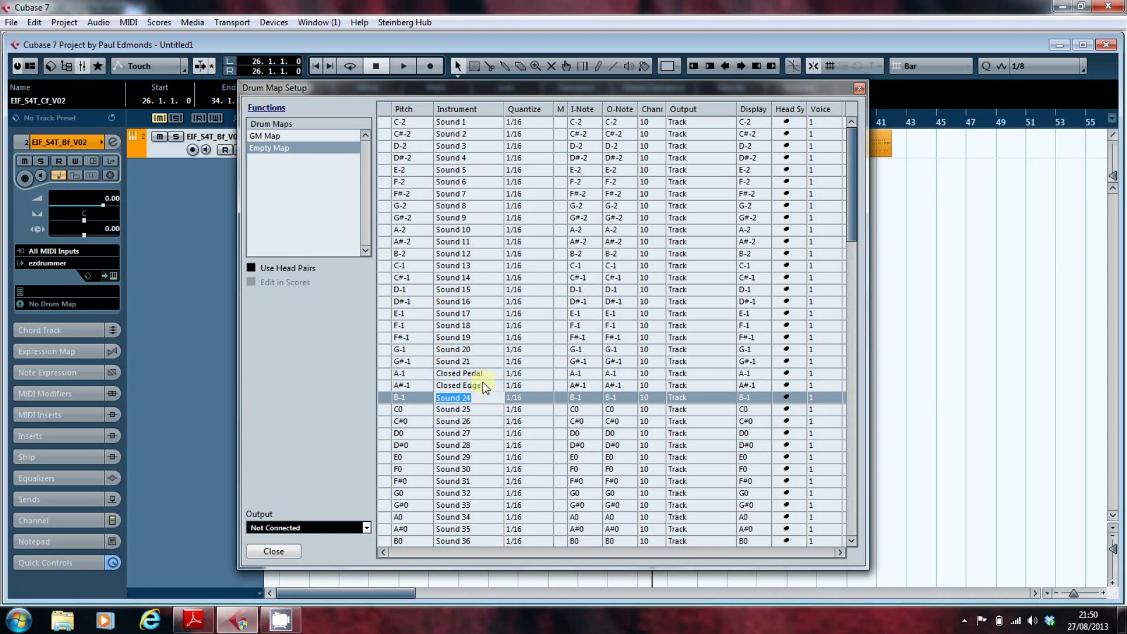
{"action": "type", "text": "Open Pedal"}
{"action": "key", "text": "Return"}
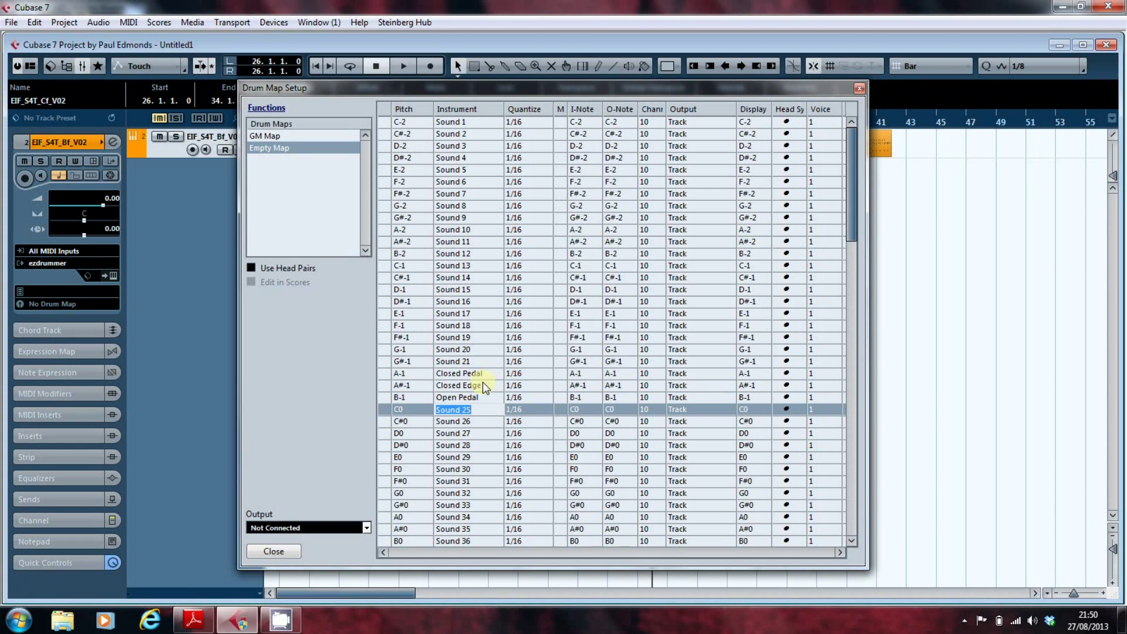
{"action": "type", "text": "OPe"}
{"action": "key", "text": "BackSpace"}
{"action": "key", "text": "BackSpace"}
{"action": "key", "text": "BackSpace"}
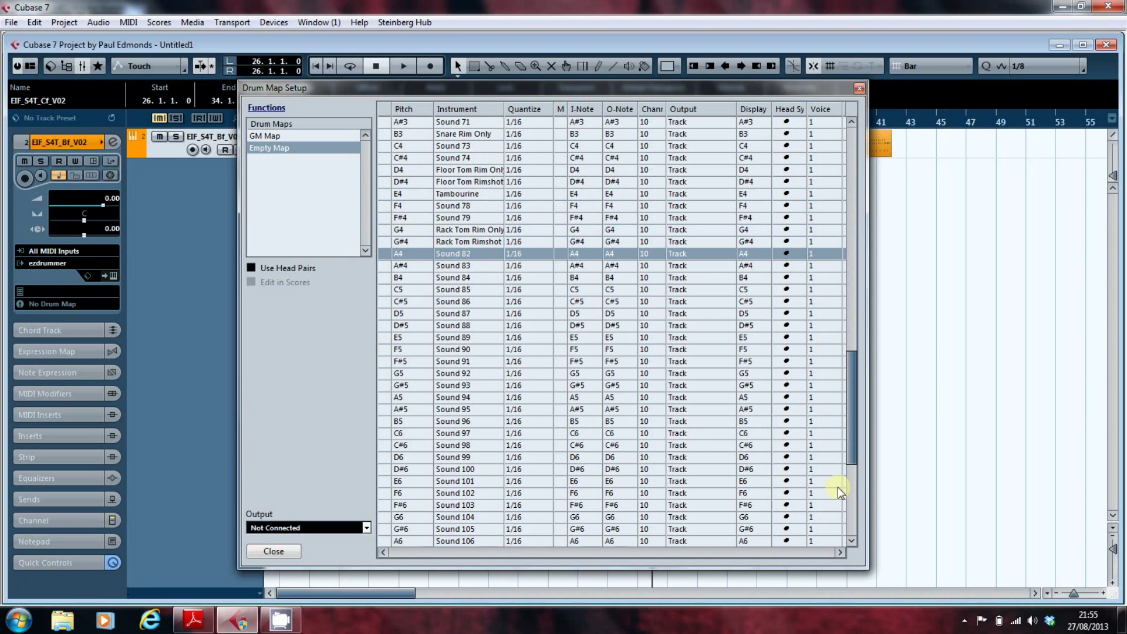
Move the Kick Drum row to the top of the drum map.
{"action": "left_click_drag", "start_coordinate": [852, 450], "coordinate": [872, 305]}
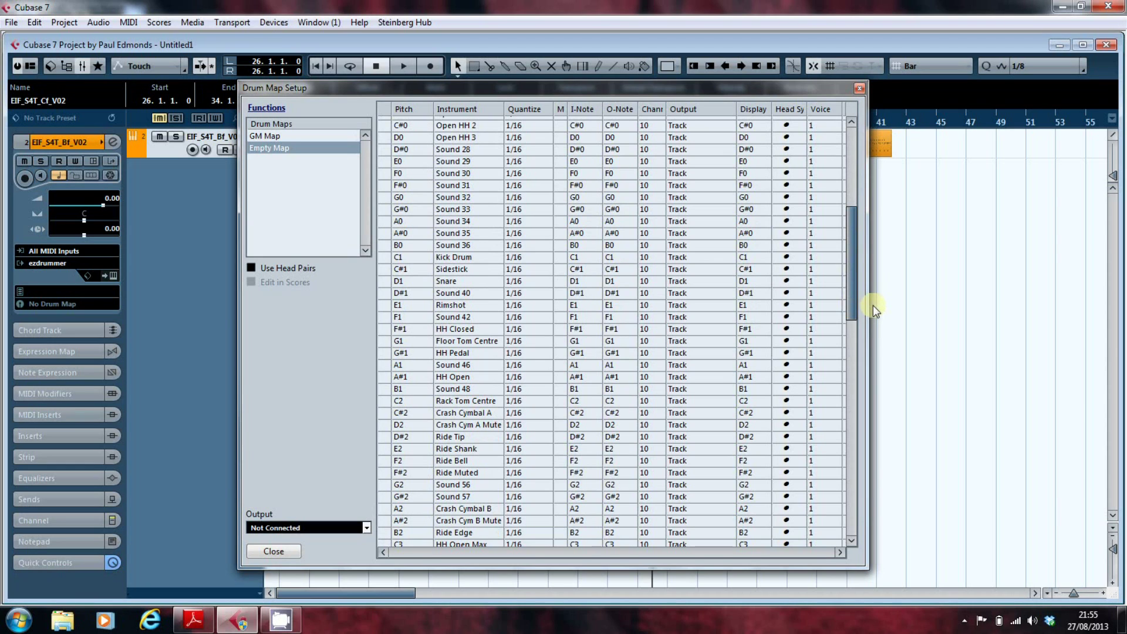
{"action": "left_click", "coordinate": [425, 260]}
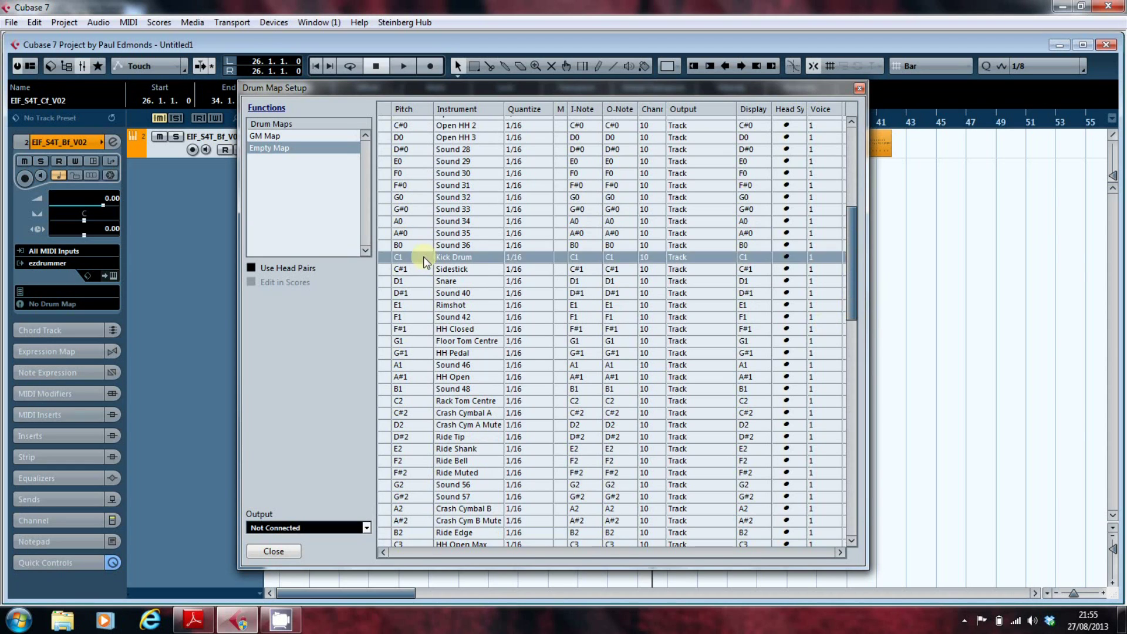
{"action": "left_click_drag", "start_coordinate": [425, 260], "coordinate": [422, 116]}
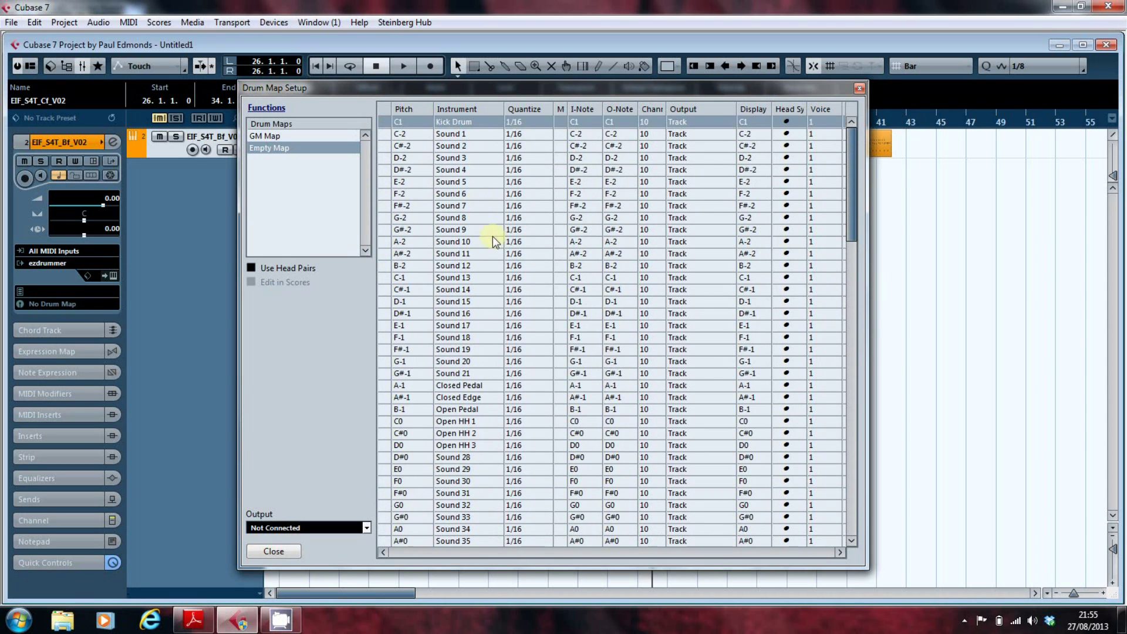
{"action": "scroll", "coordinate": [525, 344], "scroll_direction": "down", "scroll_amount": 10}
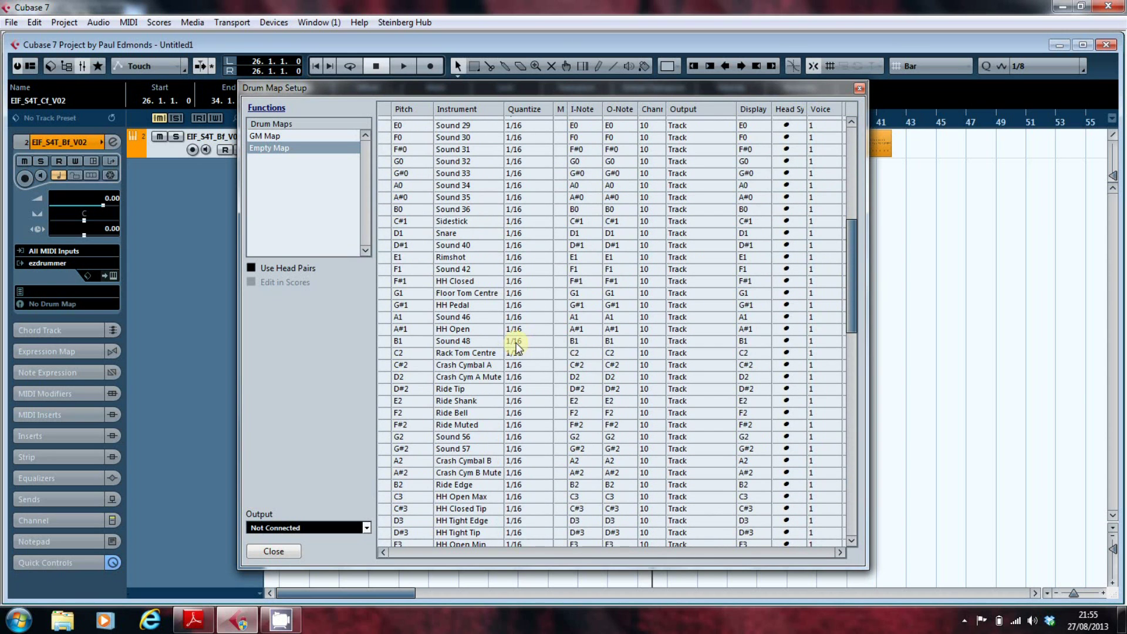
{"action": "scroll", "coordinate": [517, 345], "scroll_direction": "down", "scroll_amount": 5}
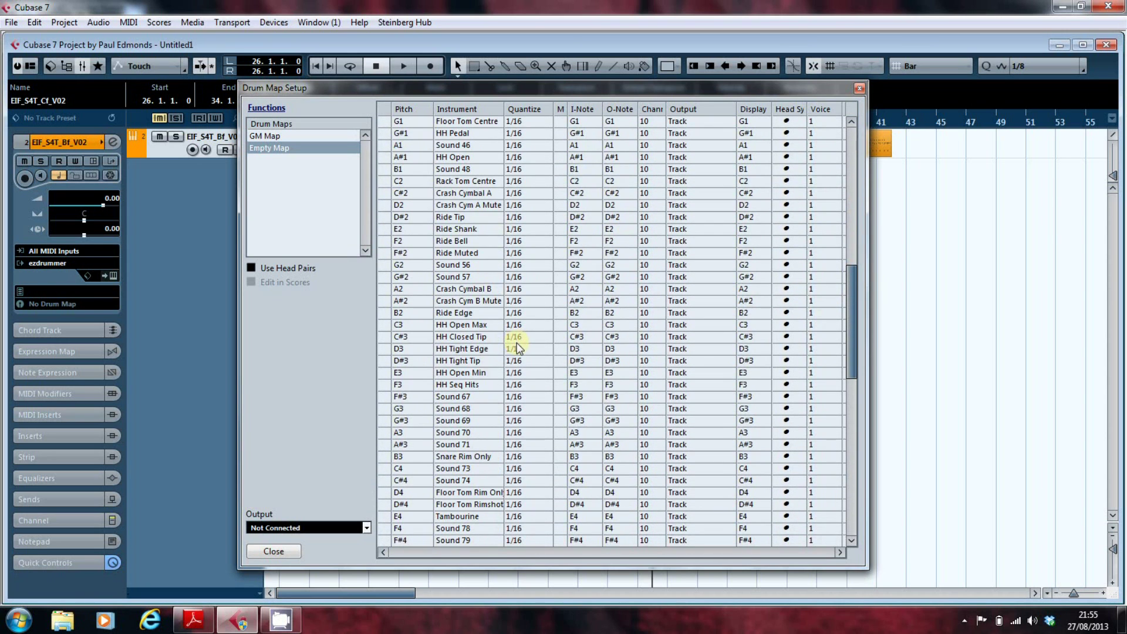
{"action": "scroll", "coordinate": [517, 342], "scroll_direction": "up", "scroll_amount": 14}
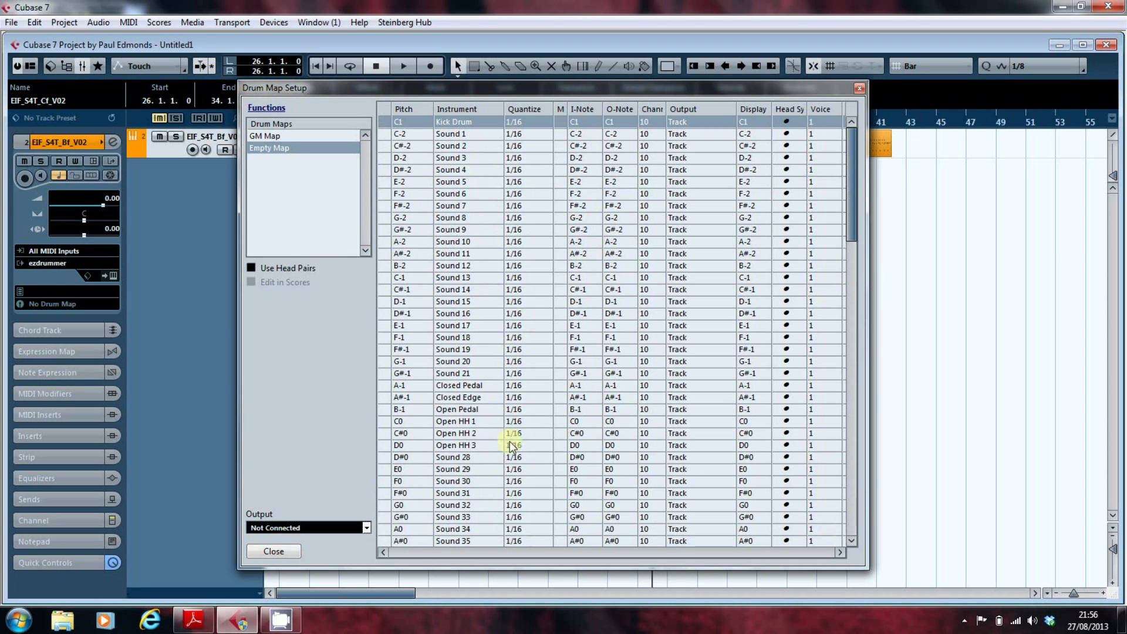
{"action": "scroll", "coordinate": [507, 405], "scroll_direction": "down", "scroll_amount": 5}
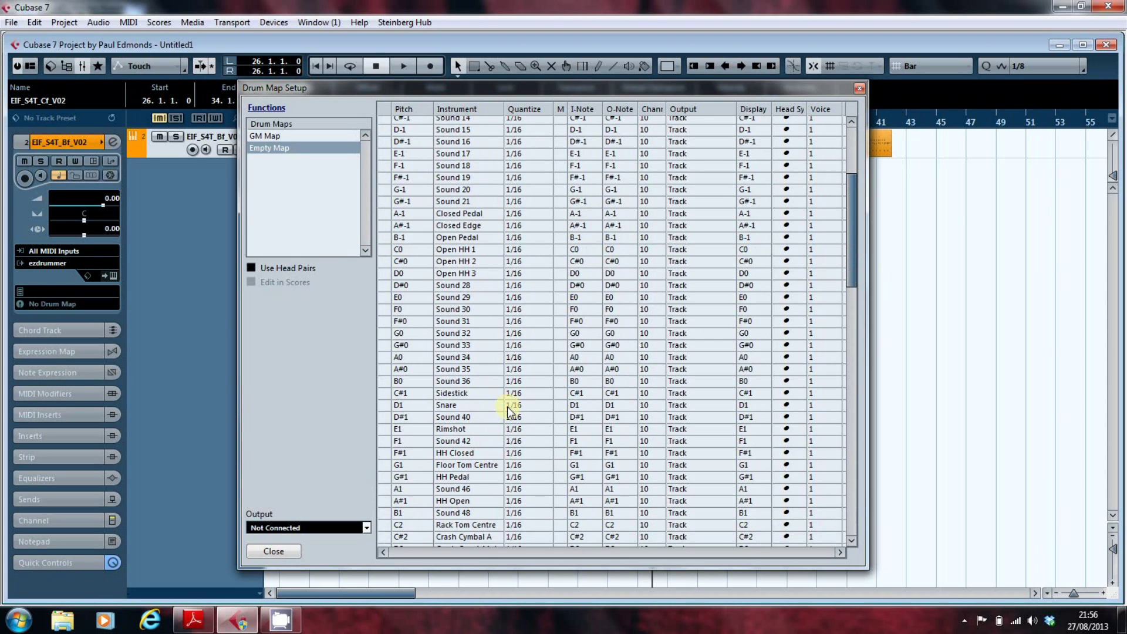
Place Snare second and Sidestick third, directly beneath Kick Drum.
{"action": "double_click", "coordinate": [450, 406]}
{"action": "left_click_drag", "start_coordinate": [423, 404], "coordinate": [432, 133]}
{"action": "scroll", "coordinate": [442, 186], "scroll_direction": "down", "scroll_amount": 15}
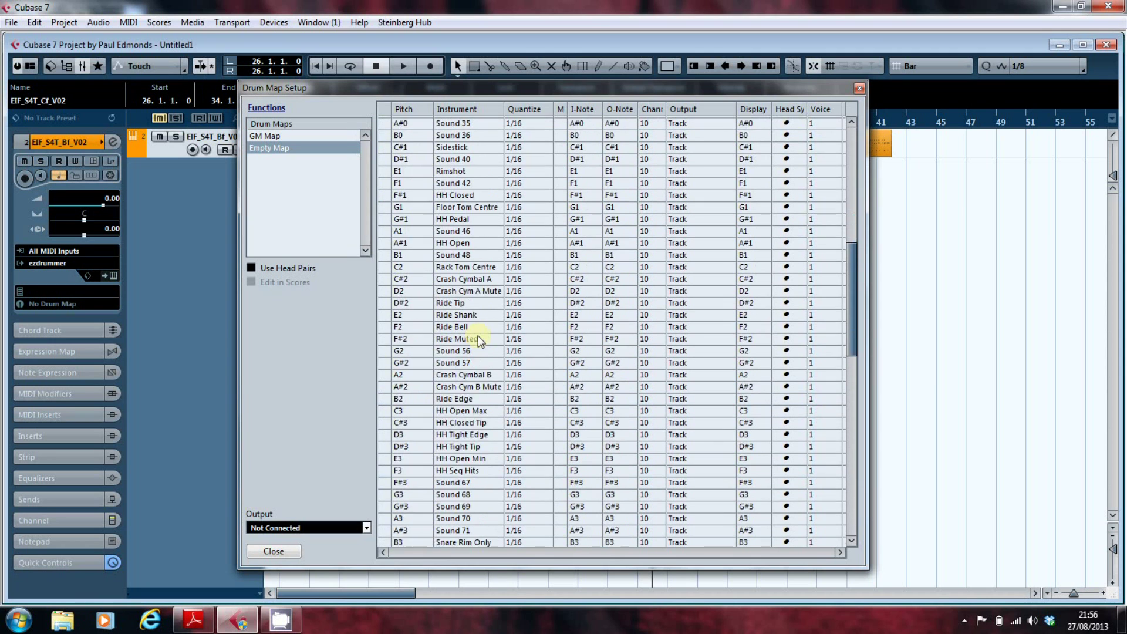
{"action": "scroll", "coordinate": [460, 324], "scroll_direction": "up", "scroll_amount": 5}
{"action": "left_click", "coordinate": [420, 148]}
{"action": "mouse_move", "coordinate": [422, 153]}
{"action": "left_mouse_down"}
{"action": "mouse_move", "coordinate": [435, 100]}
{"action": "mouse_move", "coordinate": [433, 146]}
{"action": "mouse_move", "coordinate": [411, 164]}
{"action": "mouse_move", "coordinate": [454, 58]}
{"action": "mouse_move", "coordinate": [408, 105]}
{"action": "mouse_move", "coordinate": [408, 157]}
{"action": "left_mouse_up"}
{"action": "scroll", "coordinate": [447, 235], "scroll_direction": "down", "scroll_amount": 12}
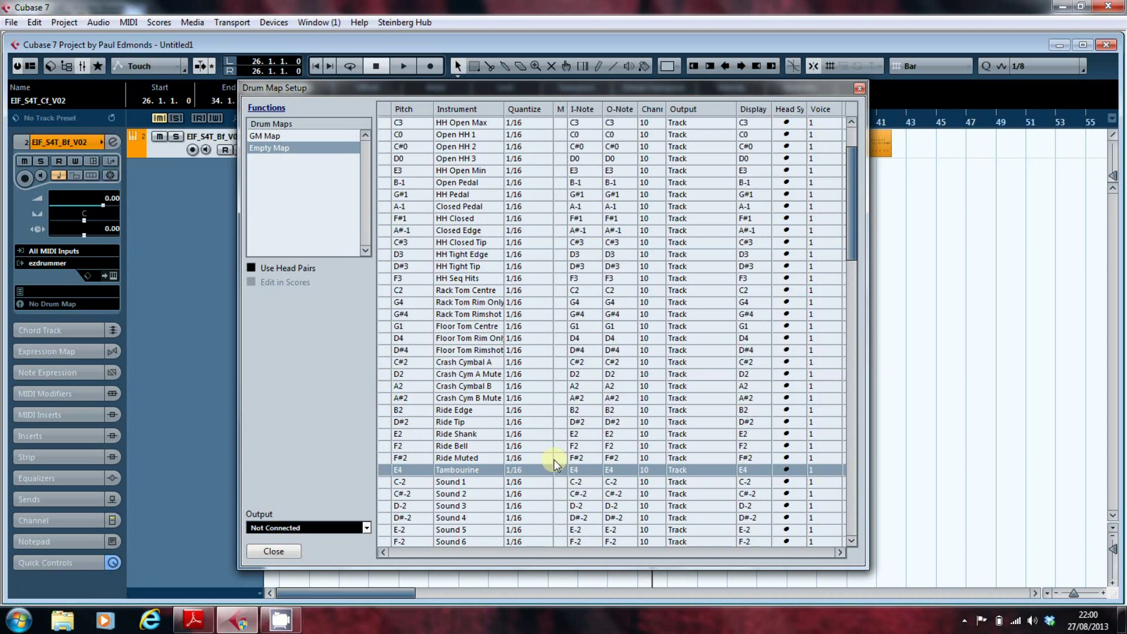
Scroll back up to check the grouped voices at the top of the drum map.
{"action": "scroll", "coordinate": [554, 458], "scroll_direction": "up", "scroll_amount": 2}
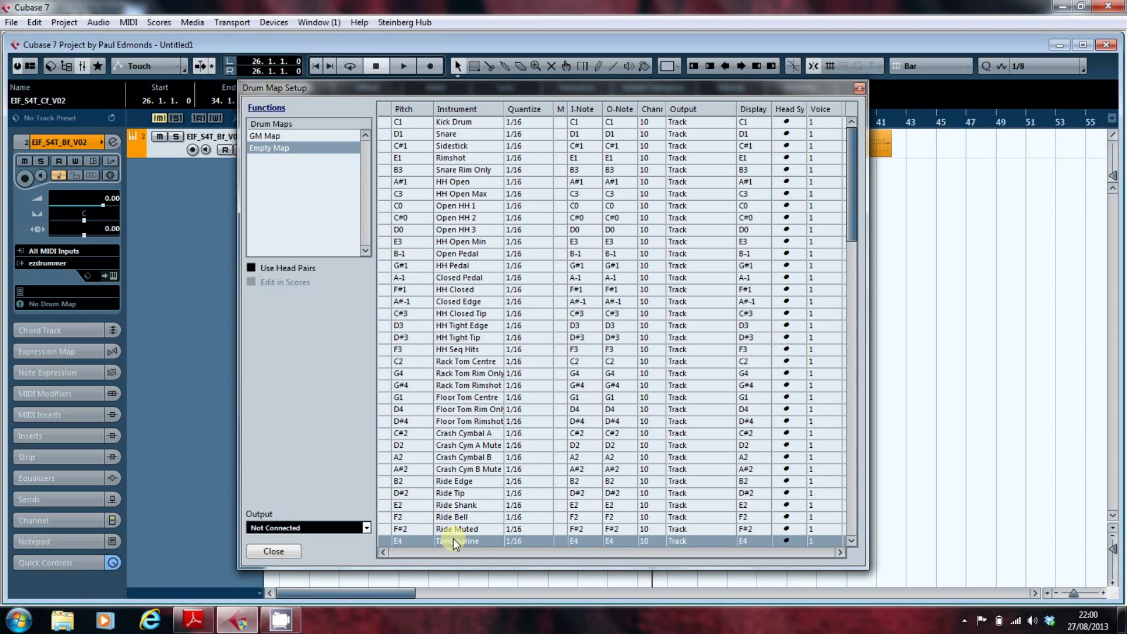
Save the reordered map over the existing EZX Indie Folk.drm file.
{"action": "left_click", "coordinate": [278, 107]}
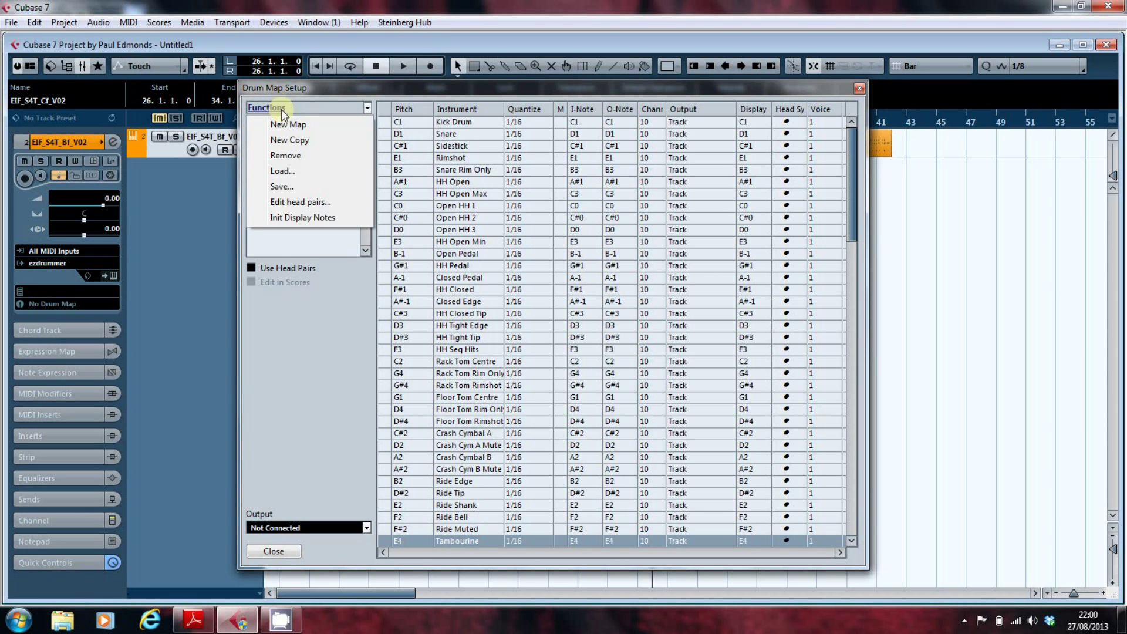
{"action": "left_click", "coordinate": [298, 189]}
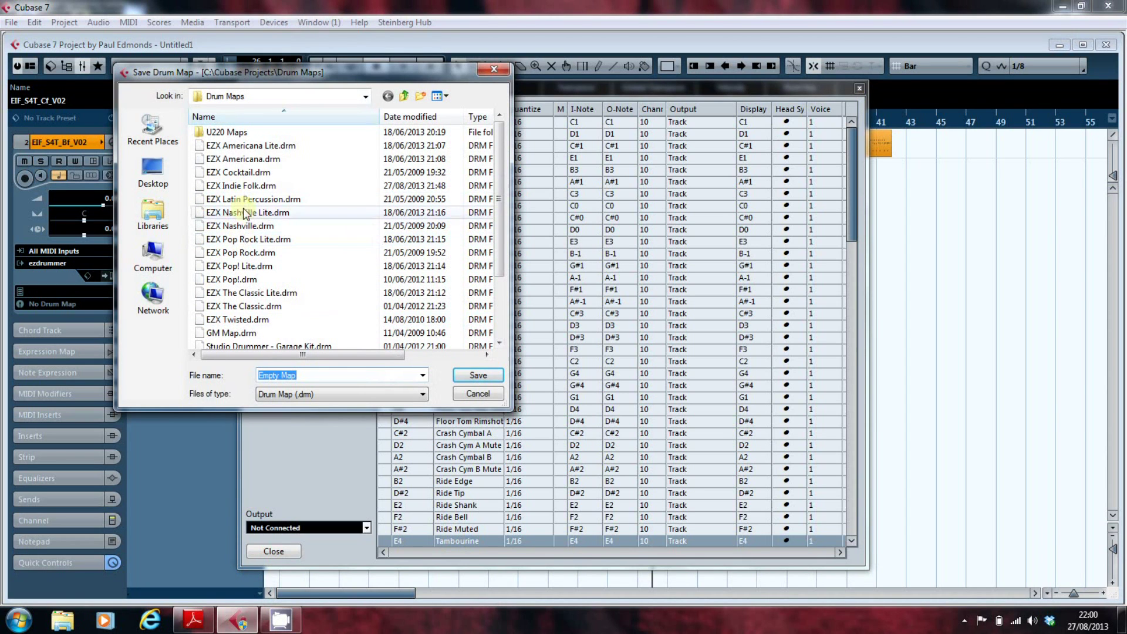
{"action": "left_click", "coordinate": [240, 186]}
{"action": "left_click", "coordinate": [476, 376]}
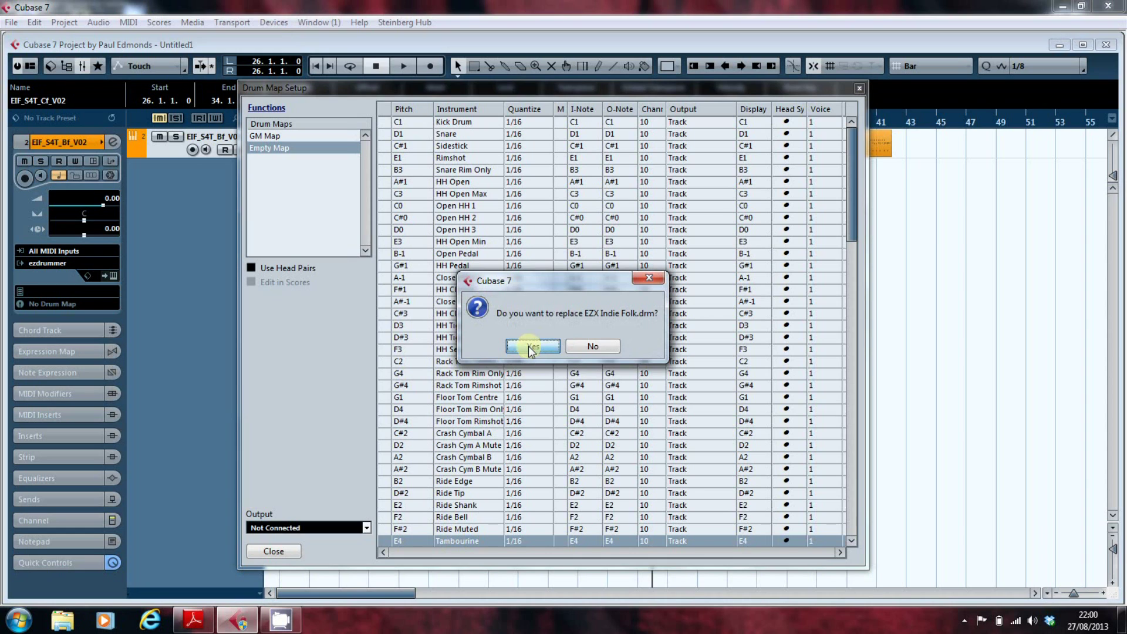
{"action": "left_click", "coordinate": [528, 346]}
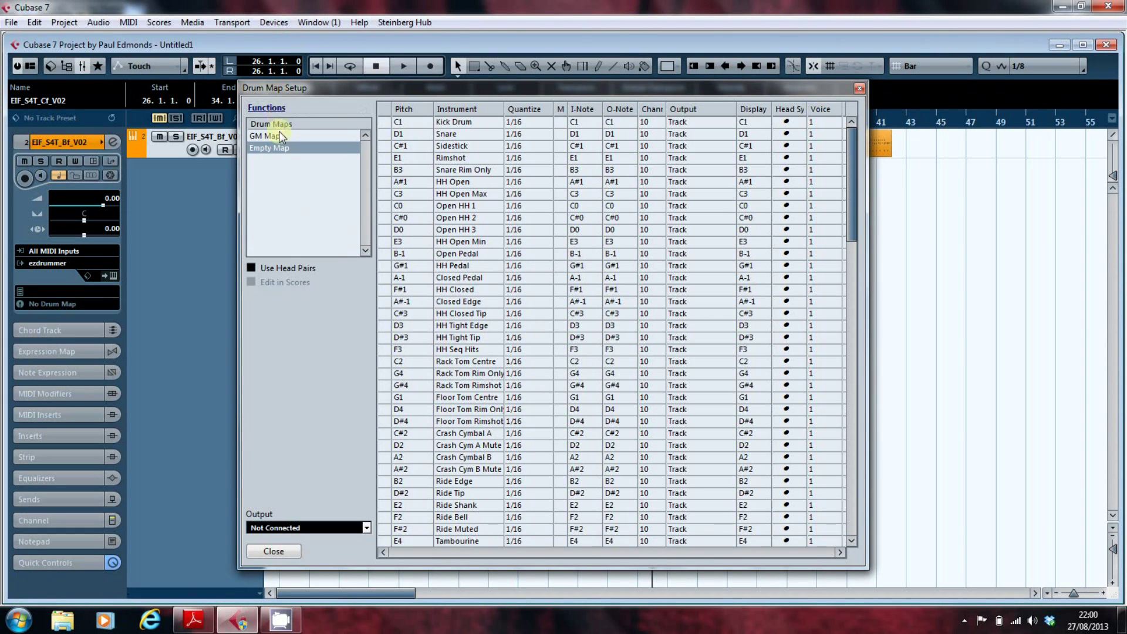
Remove Empty Map from the list and reload EZX Indie Folk.drm.
{"action": "left_click", "coordinate": [278, 109]}
{"action": "left_click", "coordinate": [285, 155]}
{"action": "left_click", "coordinate": [276, 109]}
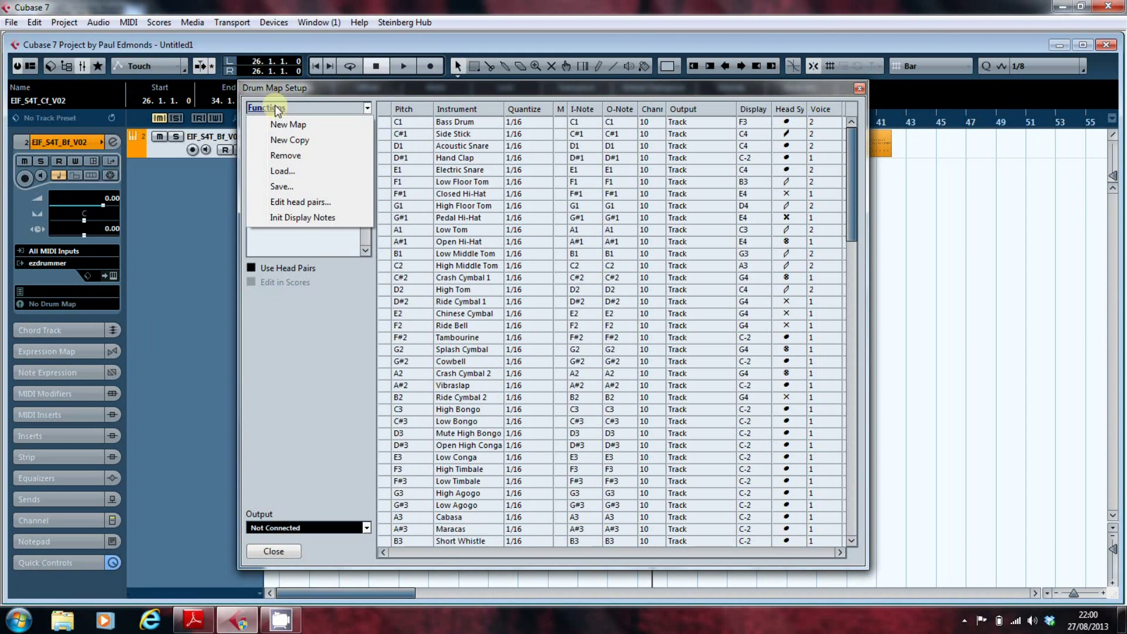
{"action": "left_click", "coordinate": [282, 170]}
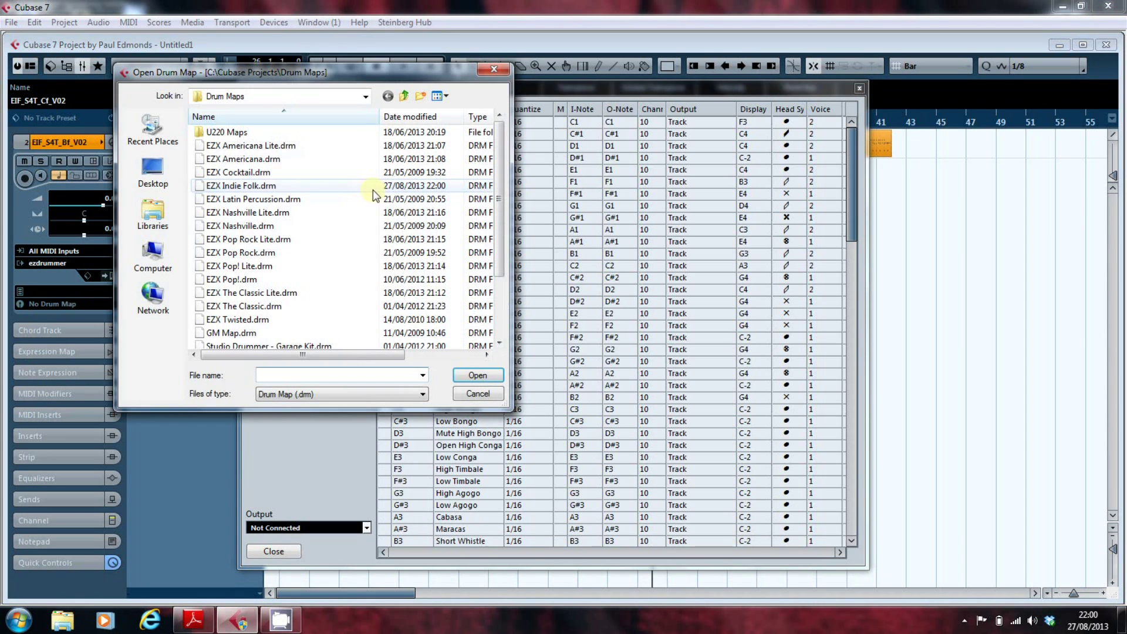
{"action": "left_click", "coordinate": [267, 186]}
{"action": "left_click", "coordinate": [459, 374]}
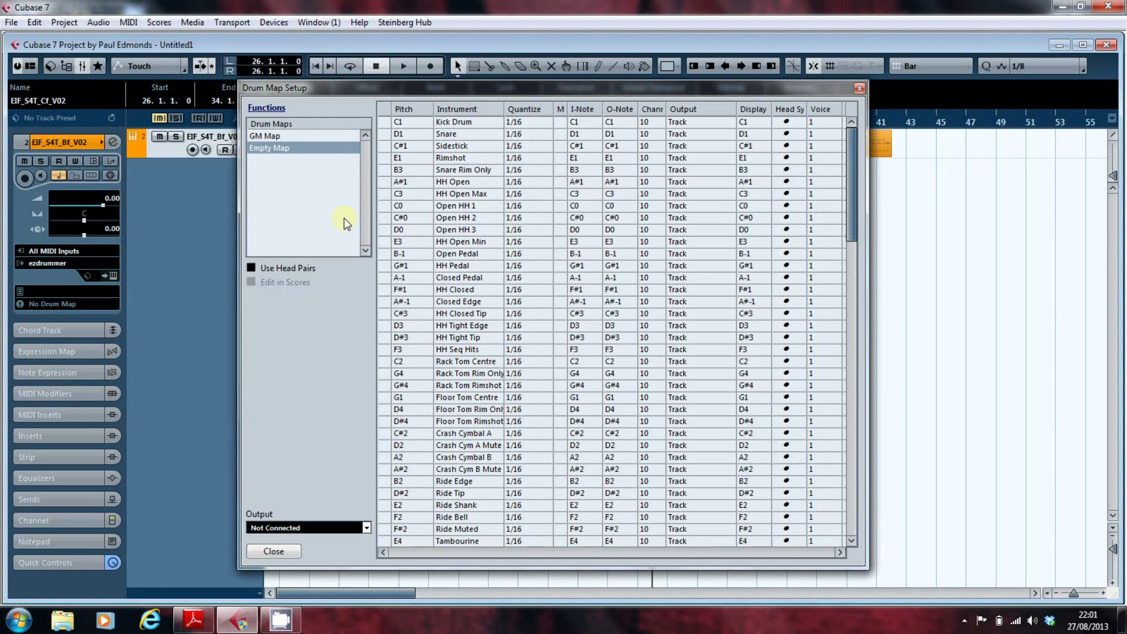
Rename the Empty Map drum map to 'Indie Folk'.
{"action": "double_click", "coordinate": [293, 149]}
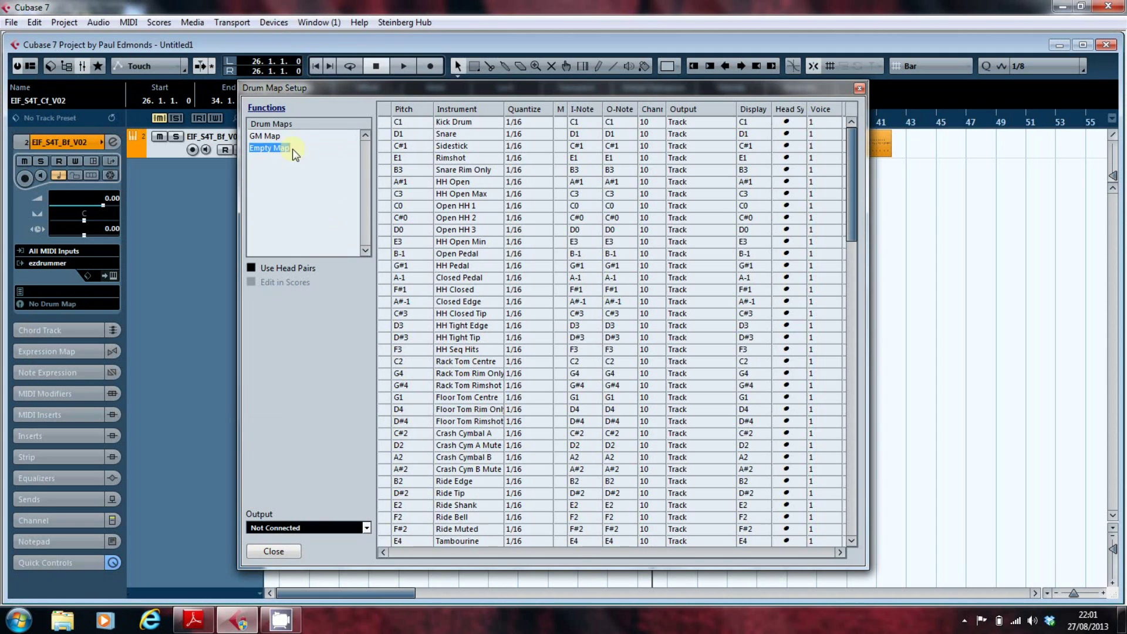
{"action": "type", "text": "Indie Folk"}
{"action": "key", "text": "Return"}
Save the Indie Folk map over the existing EZX Indie Folk.drm file, confirming the replacement.
{"action": "left_click", "coordinate": [274, 110]}
{"action": "left_click", "coordinate": [292, 186]}
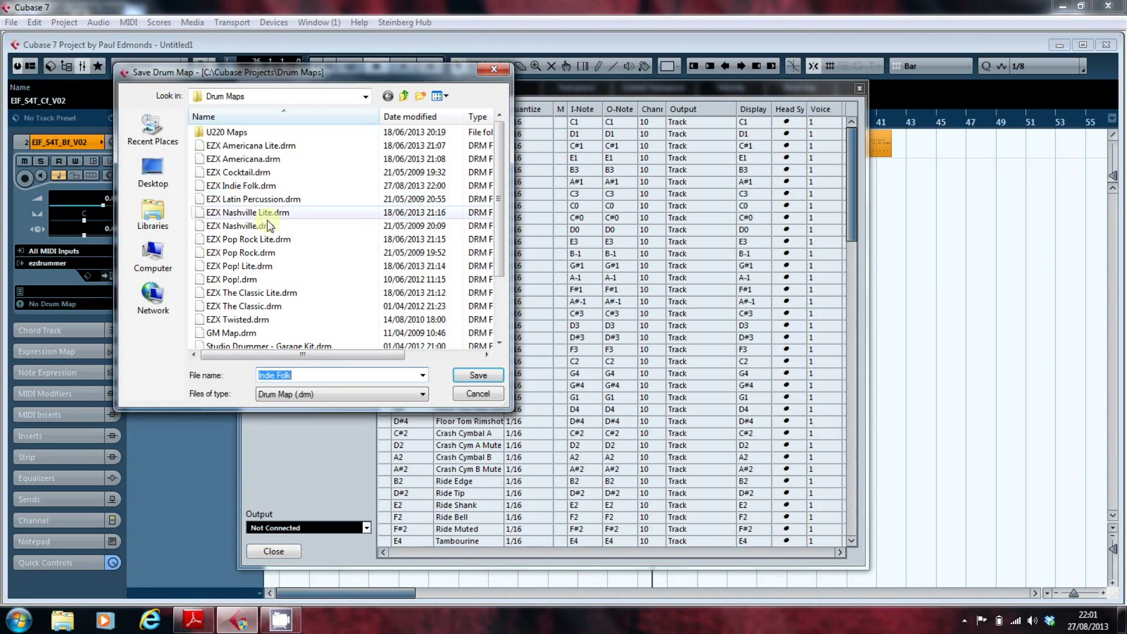
{"action": "left_click", "coordinate": [258, 186]}
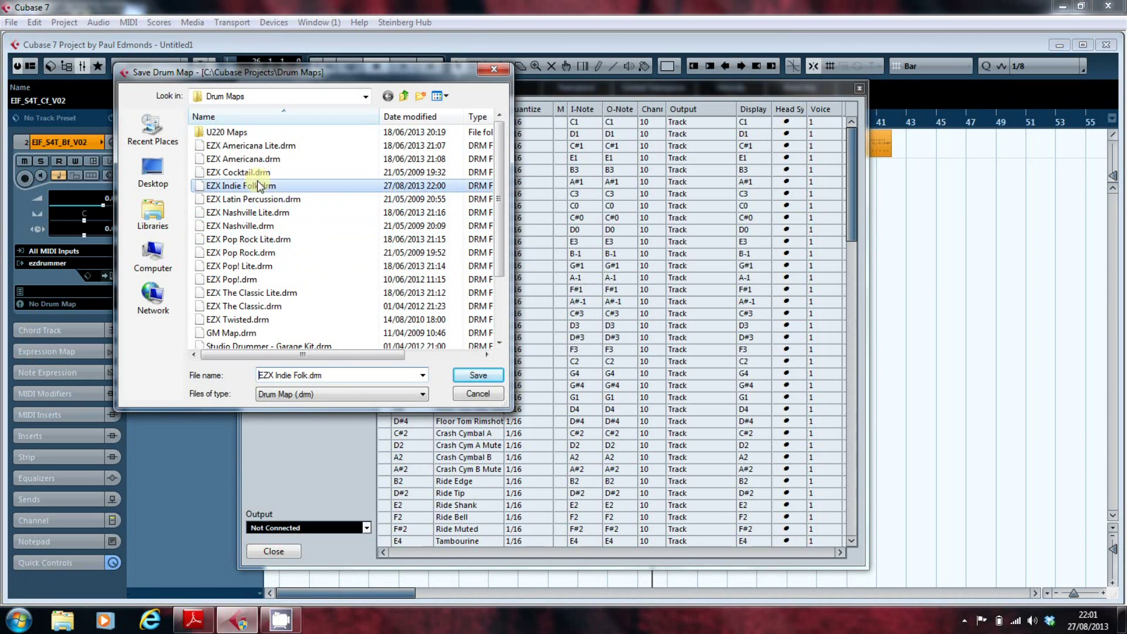
{"action": "left_click", "coordinate": [486, 379]}
{"action": "left_click", "coordinate": [528, 348]}
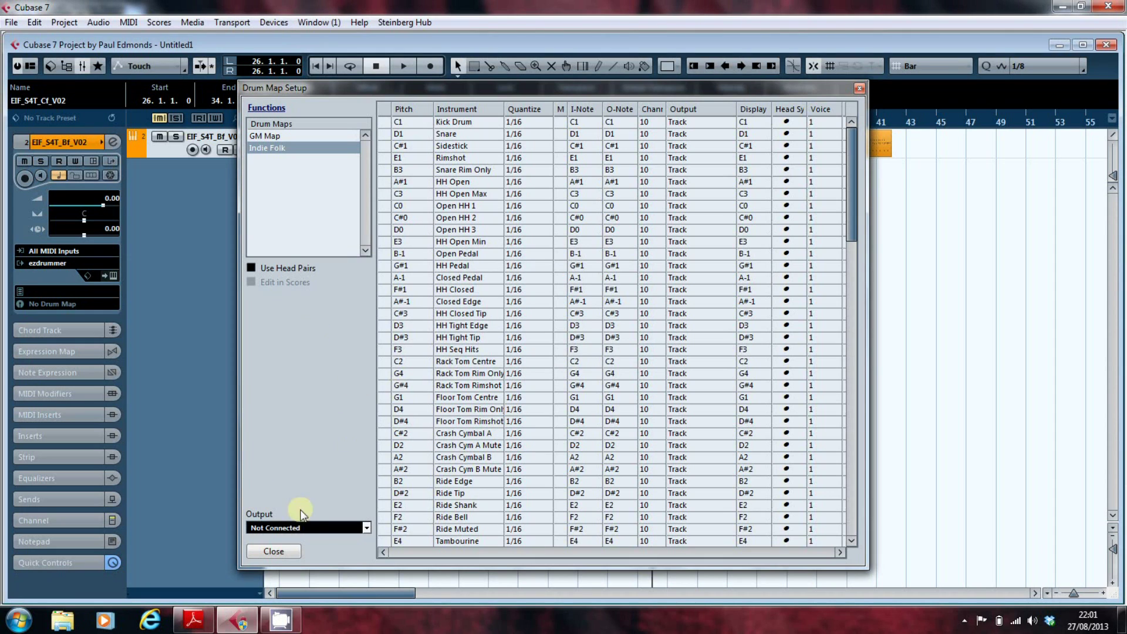
Close Drum Map Setup and assign the Indie Folk drum map to the ezdrummer track.
{"action": "left_click", "coordinate": [275, 552]}
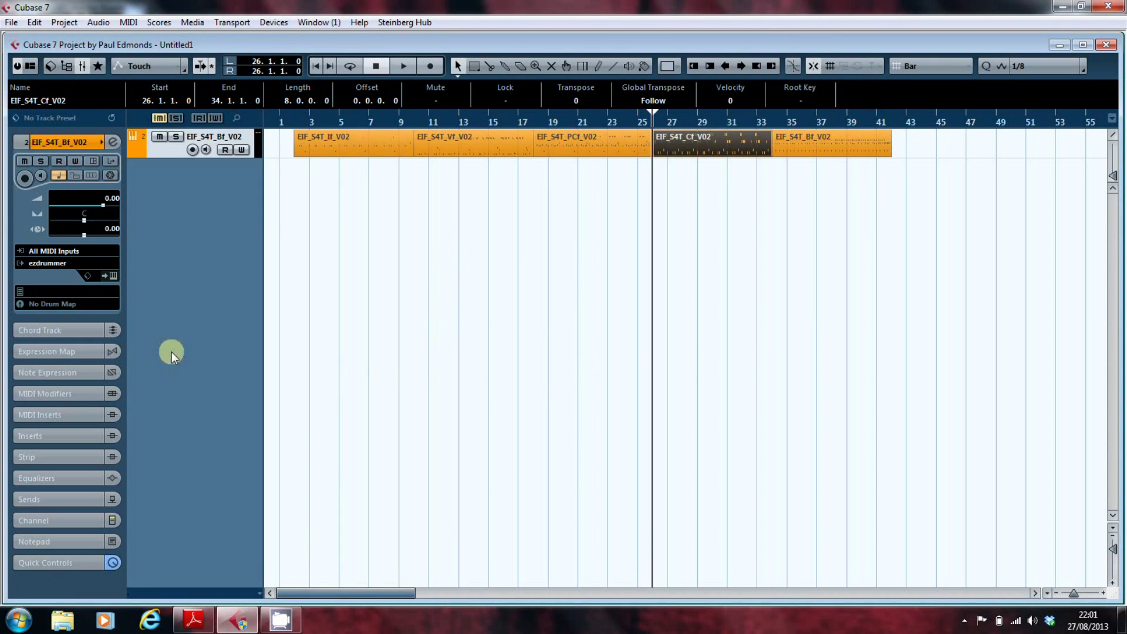
{"action": "left_click", "coordinate": [102, 304]}
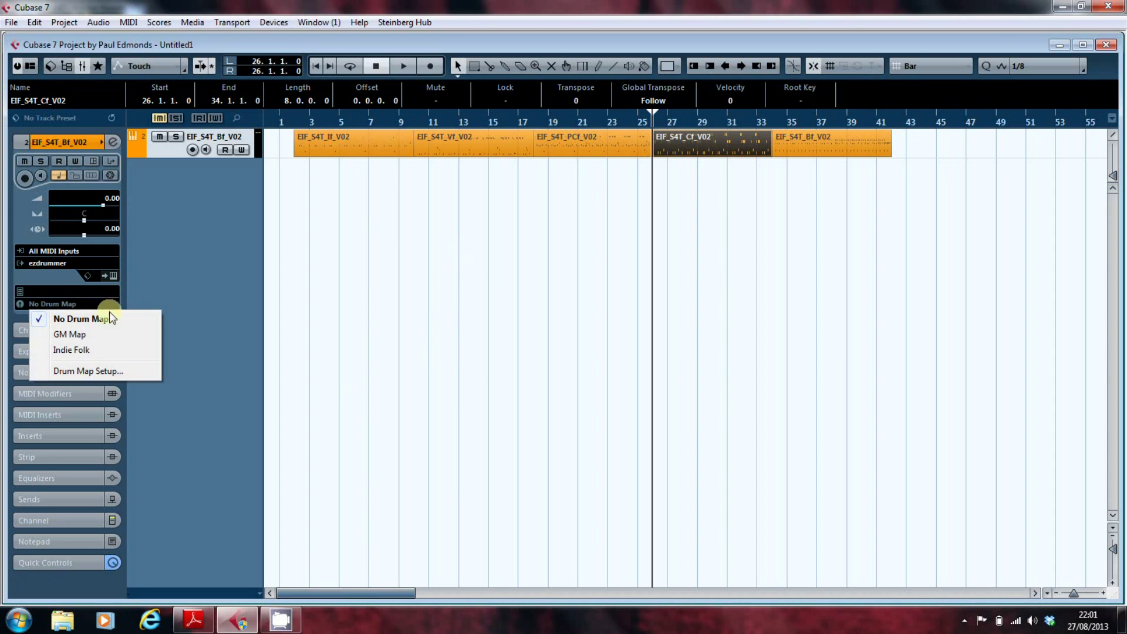
{"action": "left_click", "coordinate": [95, 350]}
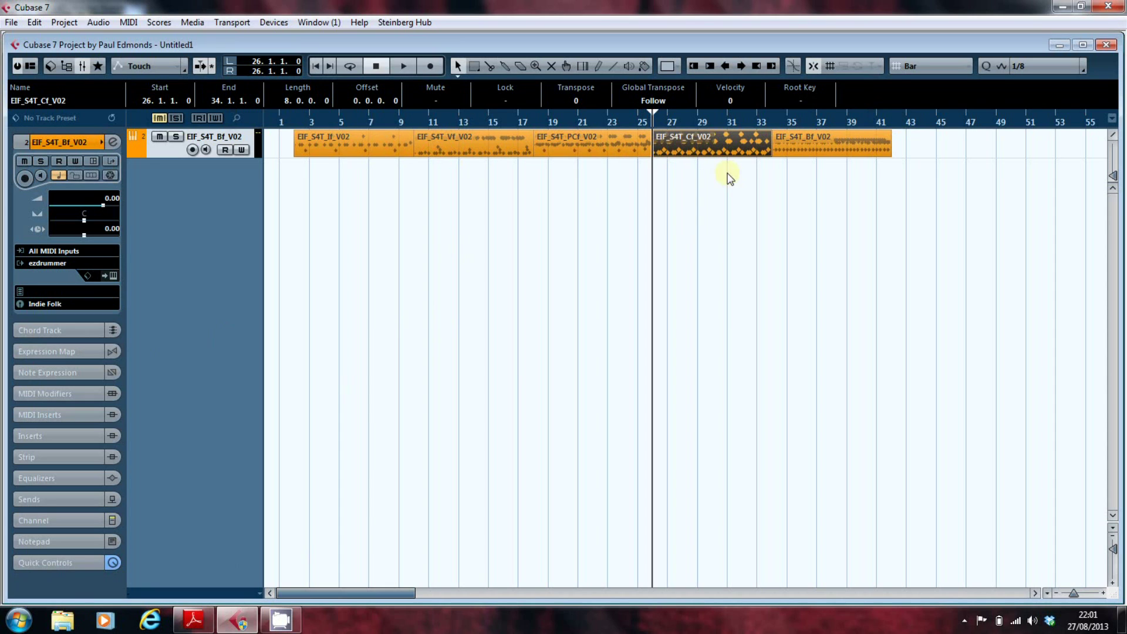
{"action": "double_click", "coordinate": [730, 140]}
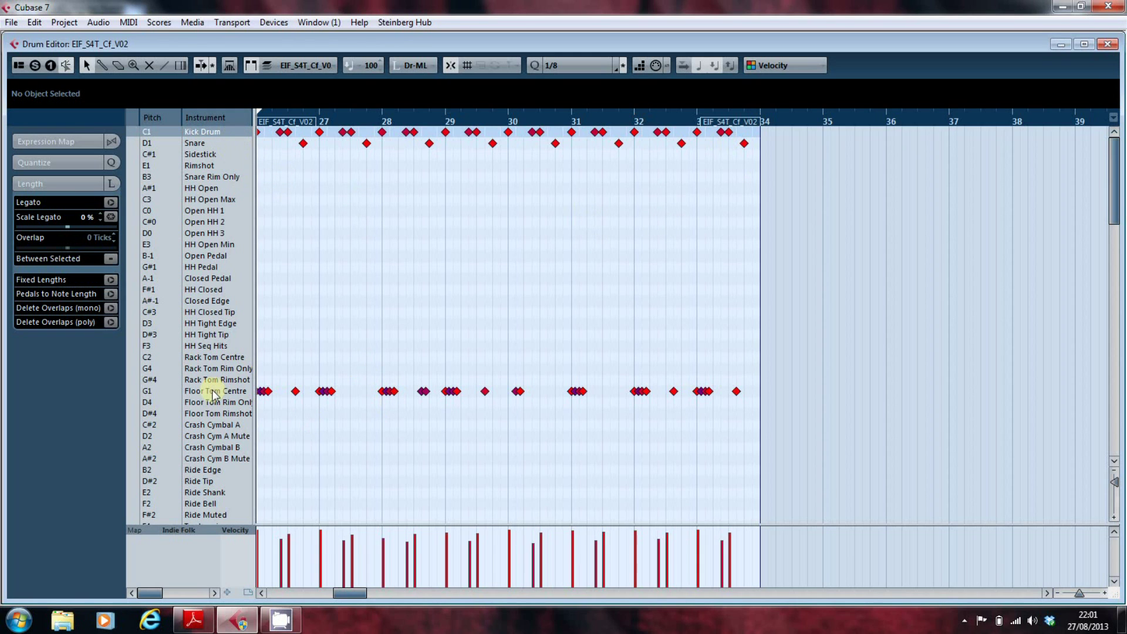
{"action": "scroll", "coordinate": [464, 378], "scroll_direction": "down", "scroll_amount": 5}
{"action": "scroll", "coordinate": [463, 373], "scroll_direction": "up", "scroll_amount": 5}
{"action": "scroll", "coordinate": [464, 376], "scroll_direction": "down", "scroll_amount": 3}
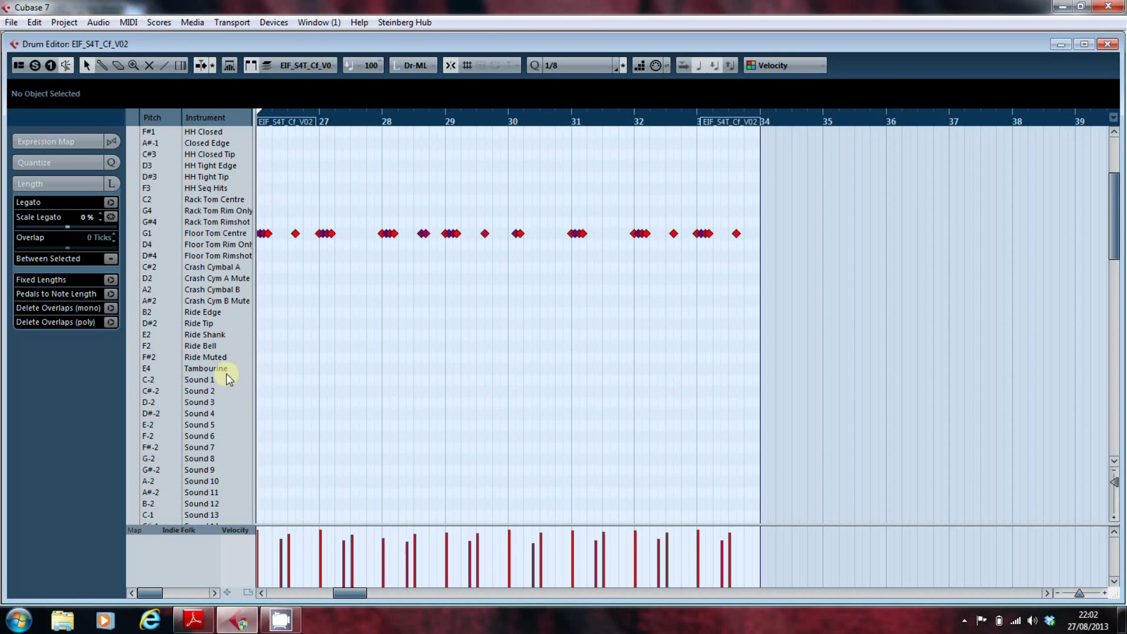
{"action": "scroll", "coordinate": [228, 372], "scroll_direction": "up", "scroll_amount": 3}
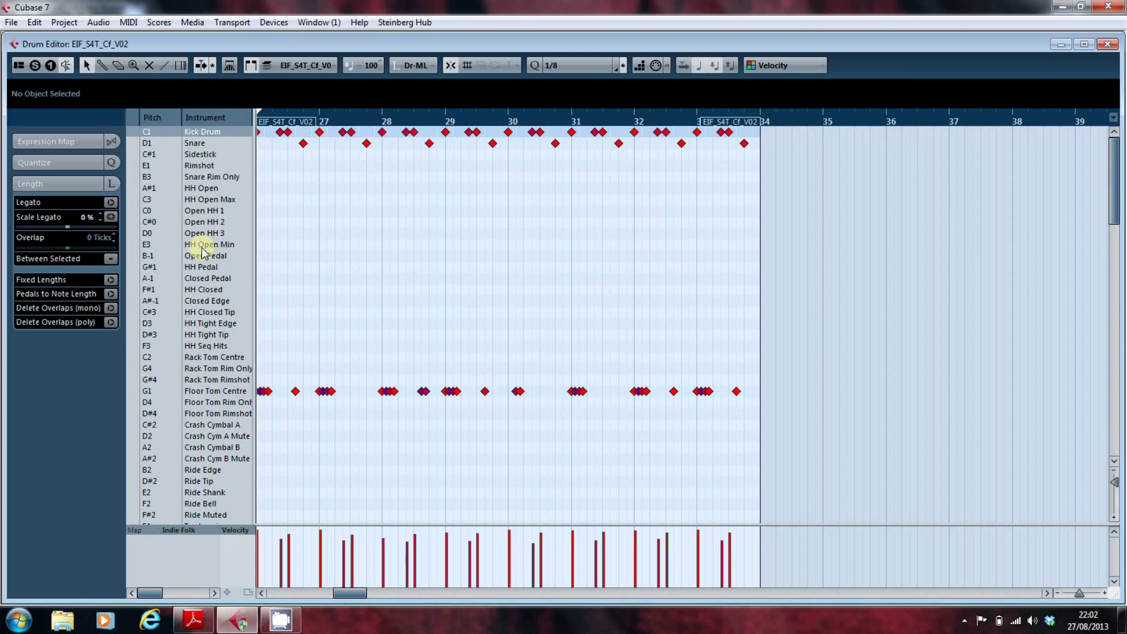
Check the Floor Tom Centre, Snare and Kick Drum velocities, then close the Drum Editor.
{"action": "left_click", "coordinate": [162, 394]}
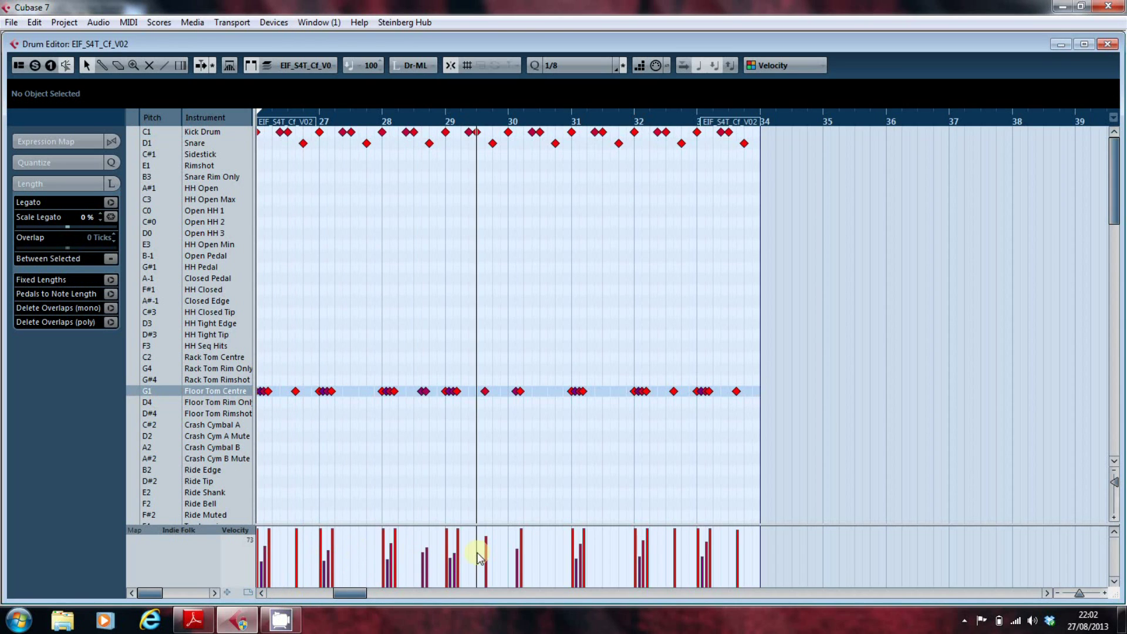
{"action": "left_click", "coordinate": [167, 143]}
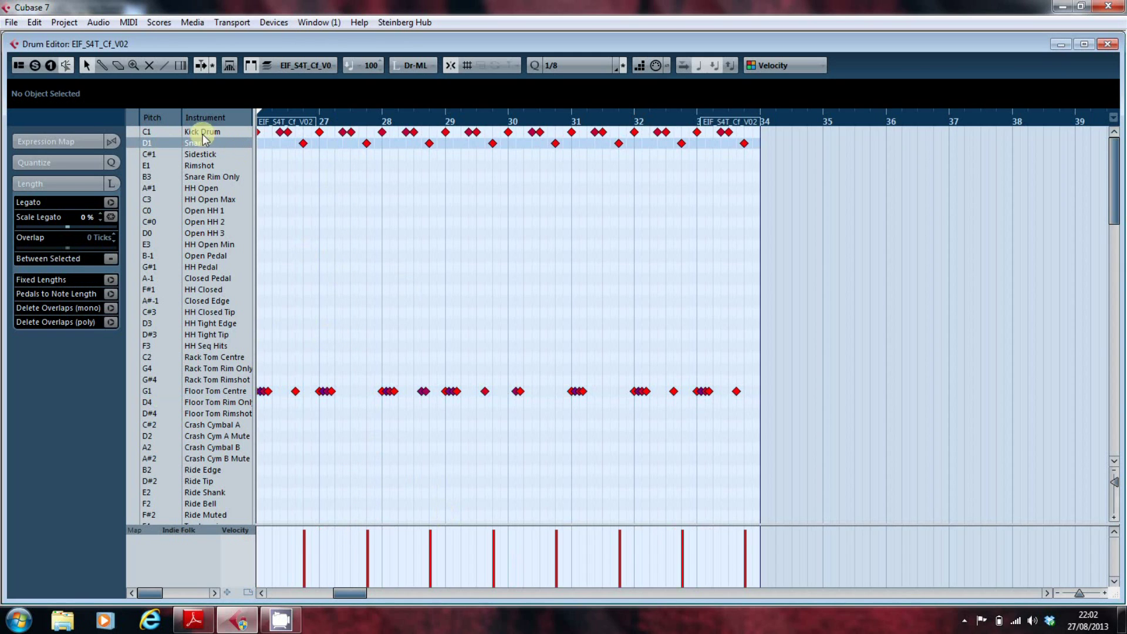
{"action": "left_click", "coordinate": [160, 132]}
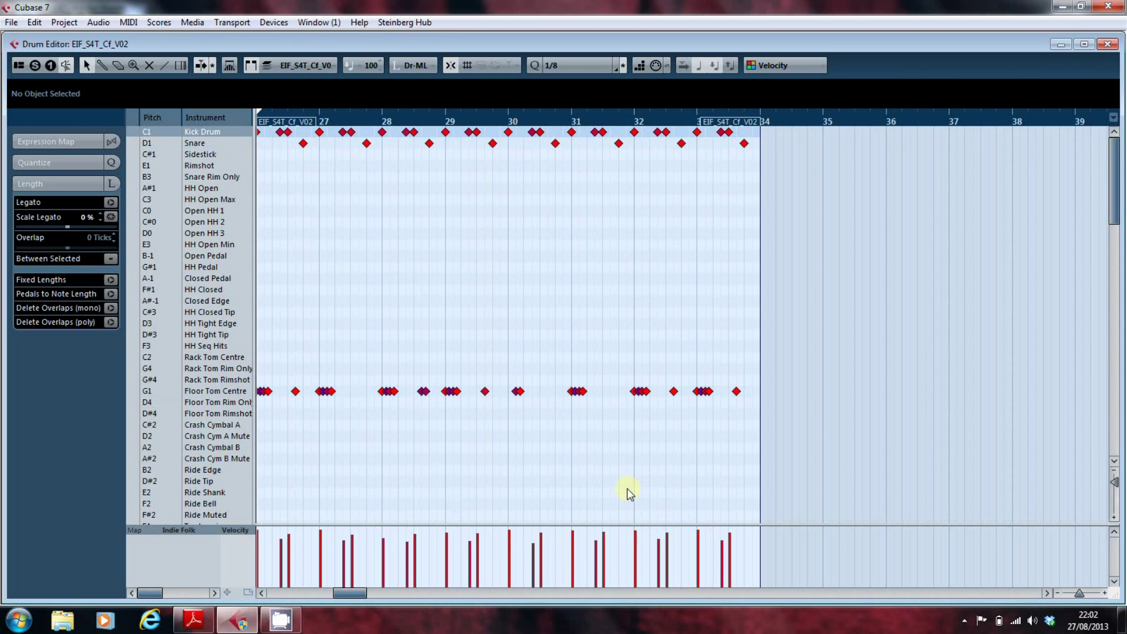
{"action": "key", "text": "Escape"}
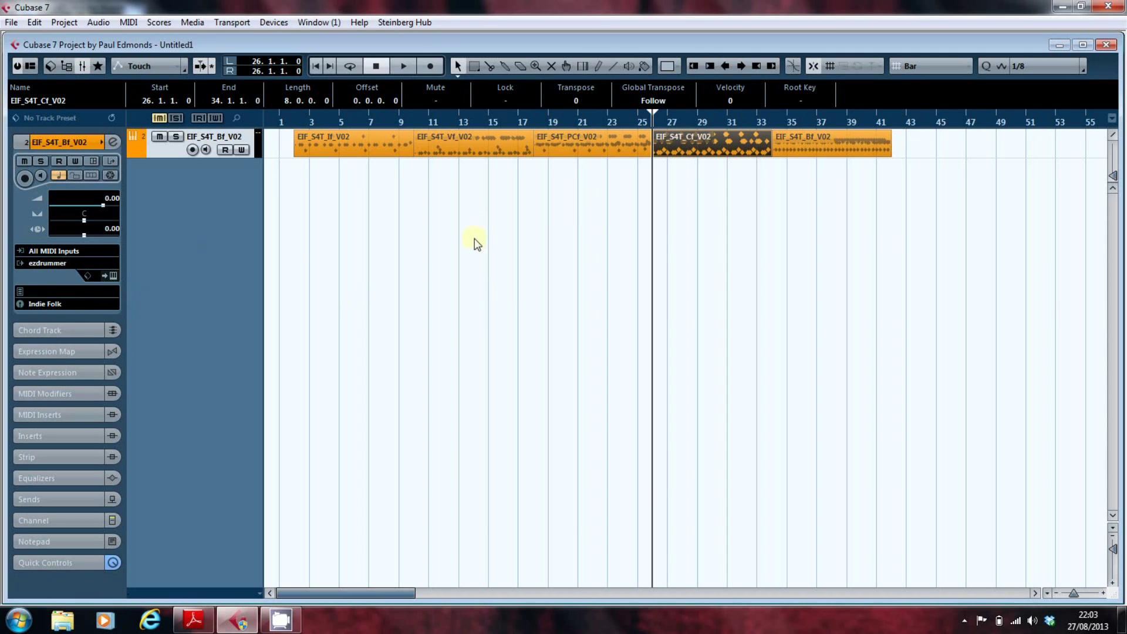
Review the EIF_S4T_Cf_V02 part in the Drum Editor, then open Drum Map Setup from the Inspector.
{"action": "double_click", "coordinate": [701, 145]}
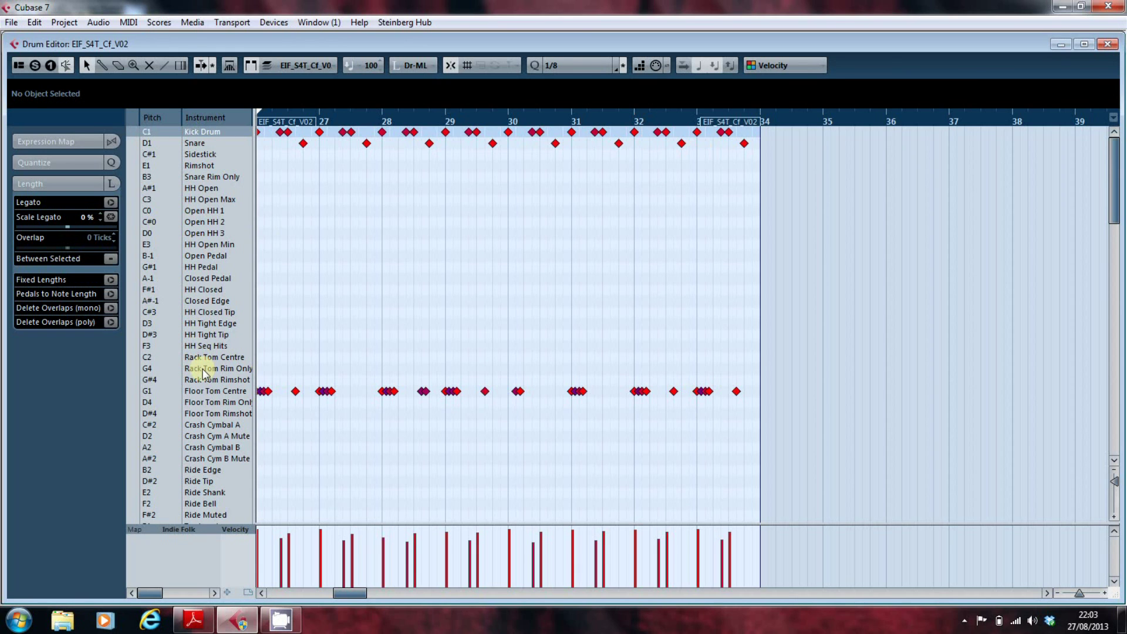
{"action": "key", "text": "Escape"}
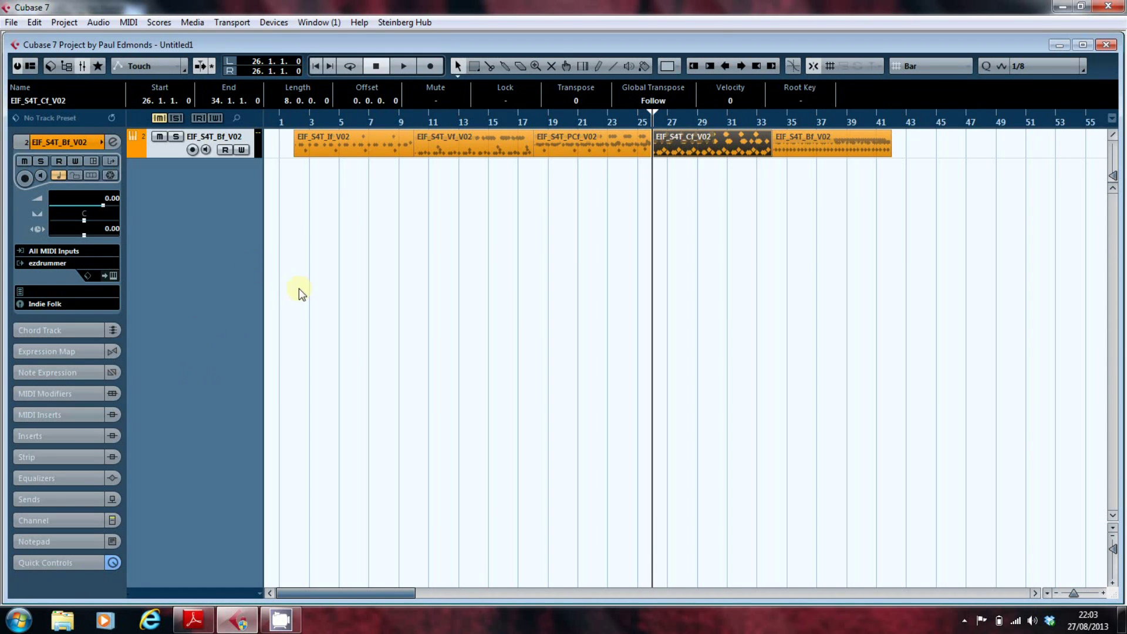
{"action": "left_click", "coordinate": [71, 305]}
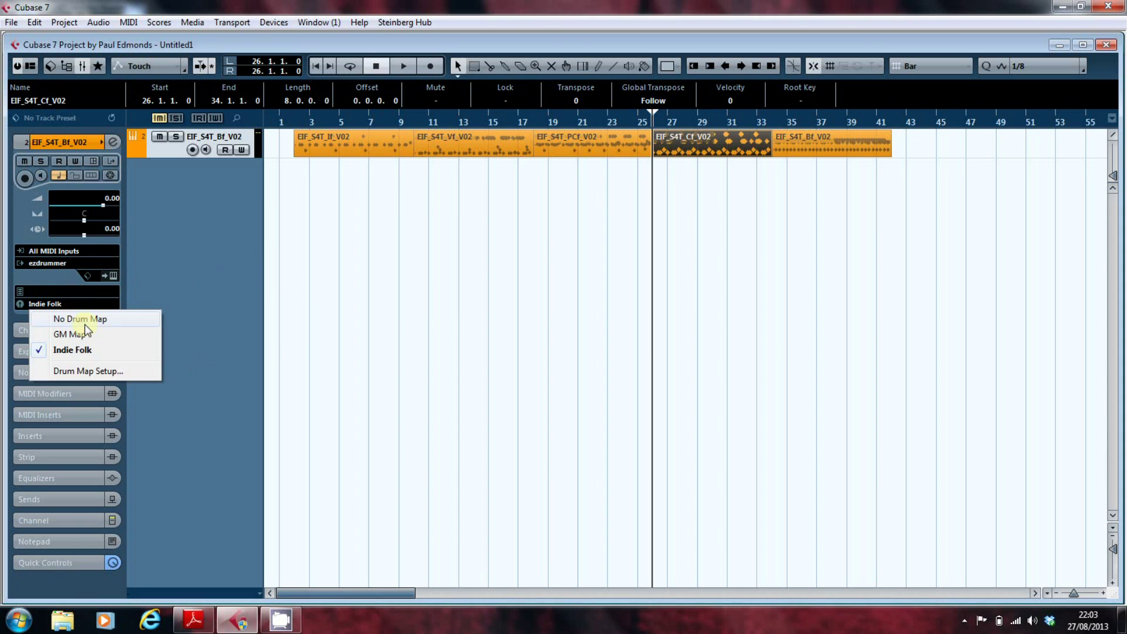
{"action": "left_click", "coordinate": [92, 372]}
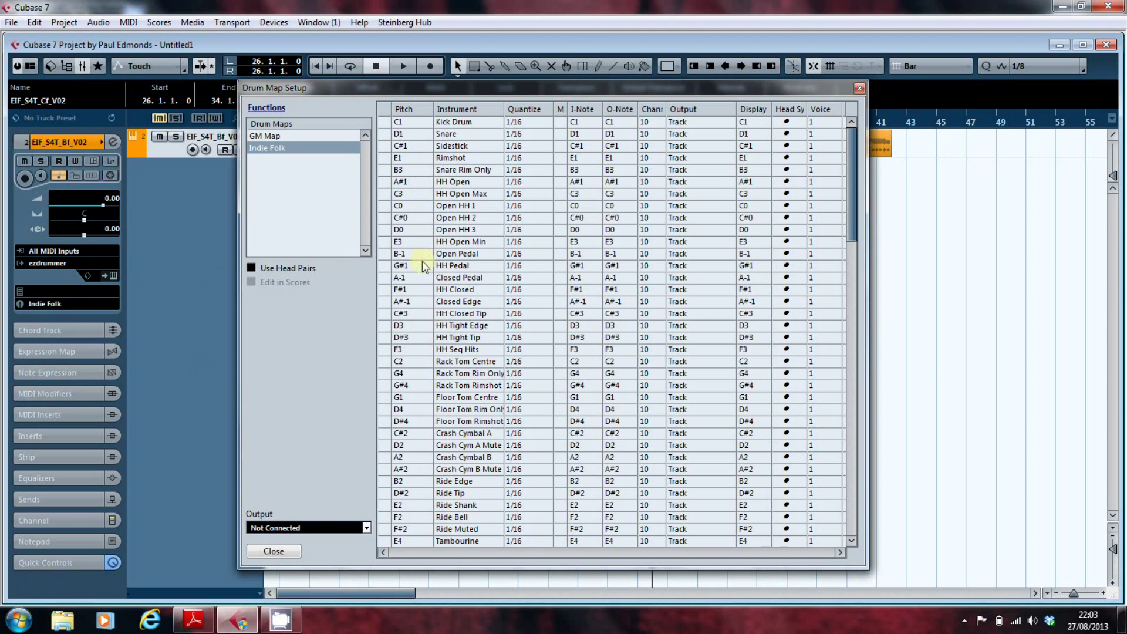
Move HH Pedal, HH Closed, Rack and Floor Tom Centre, Crash A/B, Ride Edge and Tambourine up below HH Open.
{"action": "left_click_drag", "start_coordinate": [415, 268], "coordinate": [419, 200]}
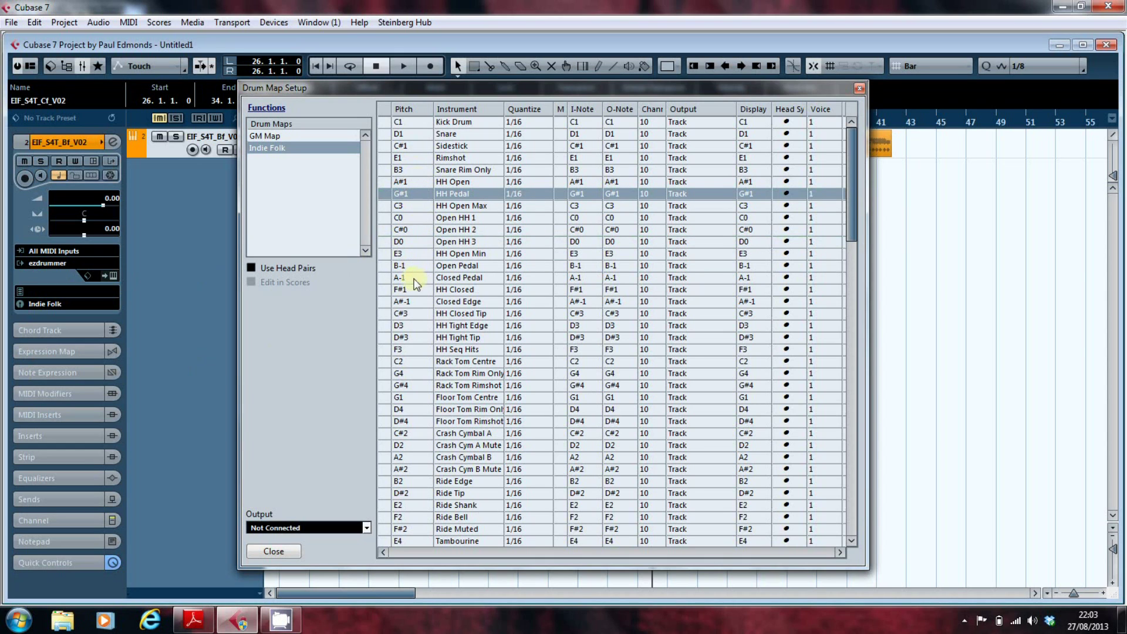
{"action": "left_click_drag", "start_coordinate": [417, 290], "coordinate": [419, 208]}
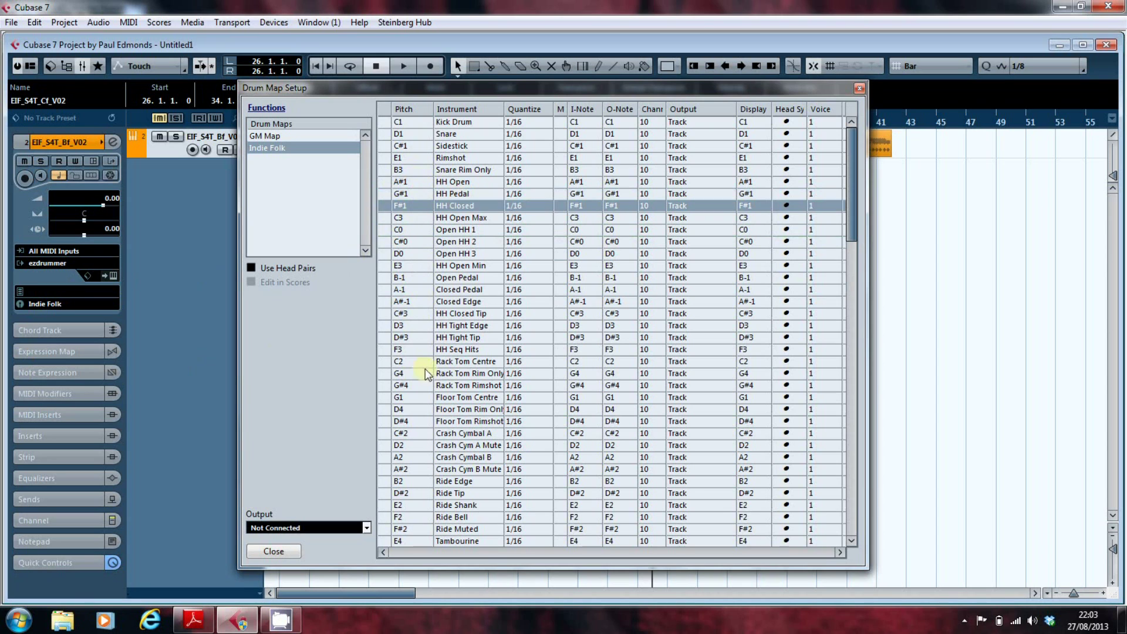
{"action": "left_click_drag", "start_coordinate": [419, 367], "coordinate": [419, 228]}
{"action": "left_click_drag", "start_coordinate": [421, 396], "coordinate": [425, 239]}
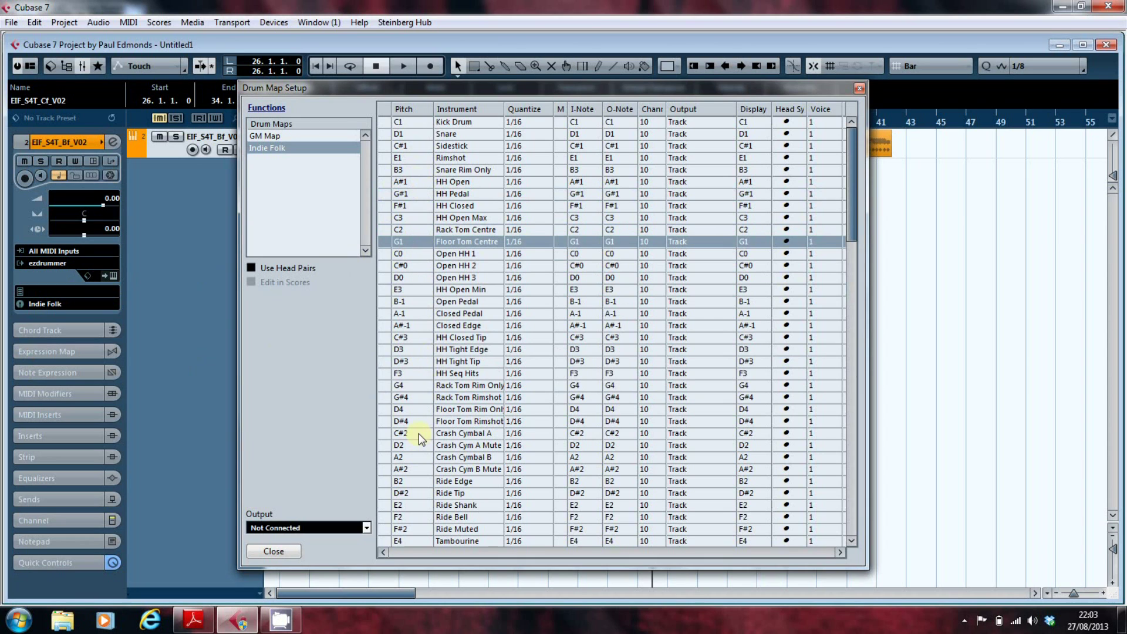
{"action": "left_click_drag", "start_coordinate": [418, 433], "coordinate": [419, 260]}
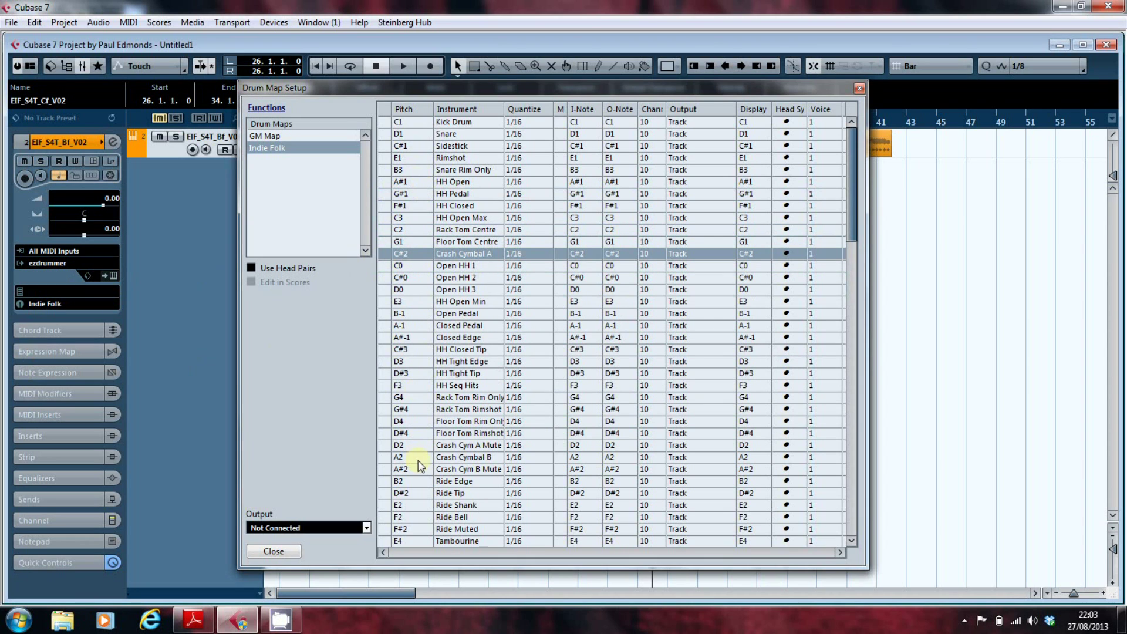
{"action": "left_click_drag", "start_coordinate": [418, 460], "coordinate": [415, 281]}
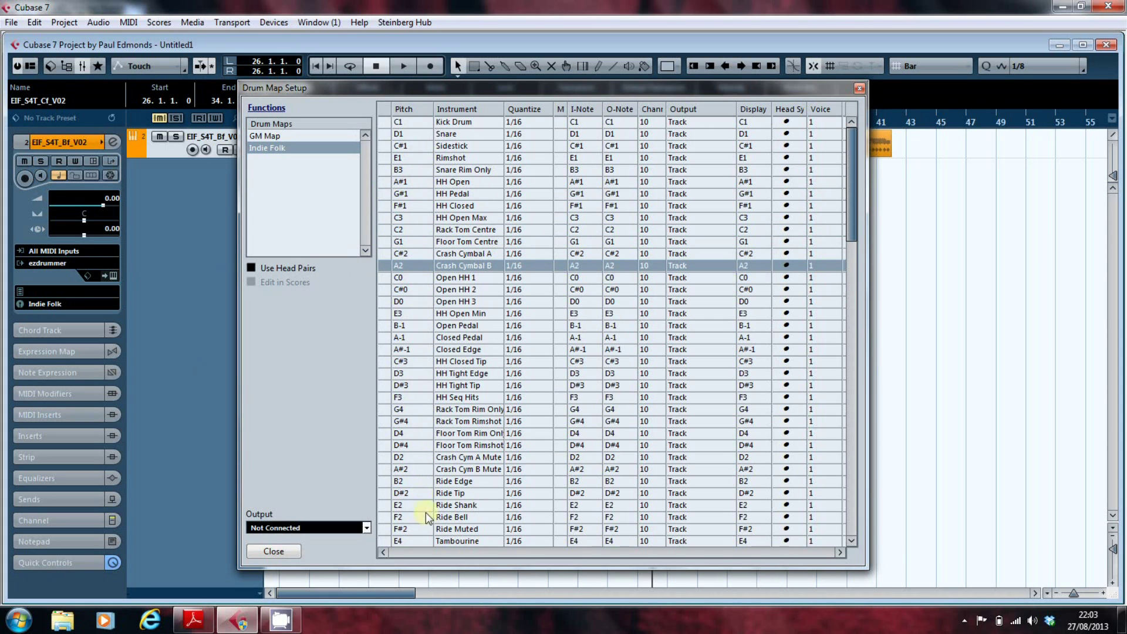
{"action": "left_click_drag", "start_coordinate": [412, 482], "coordinate": [412, 283]}
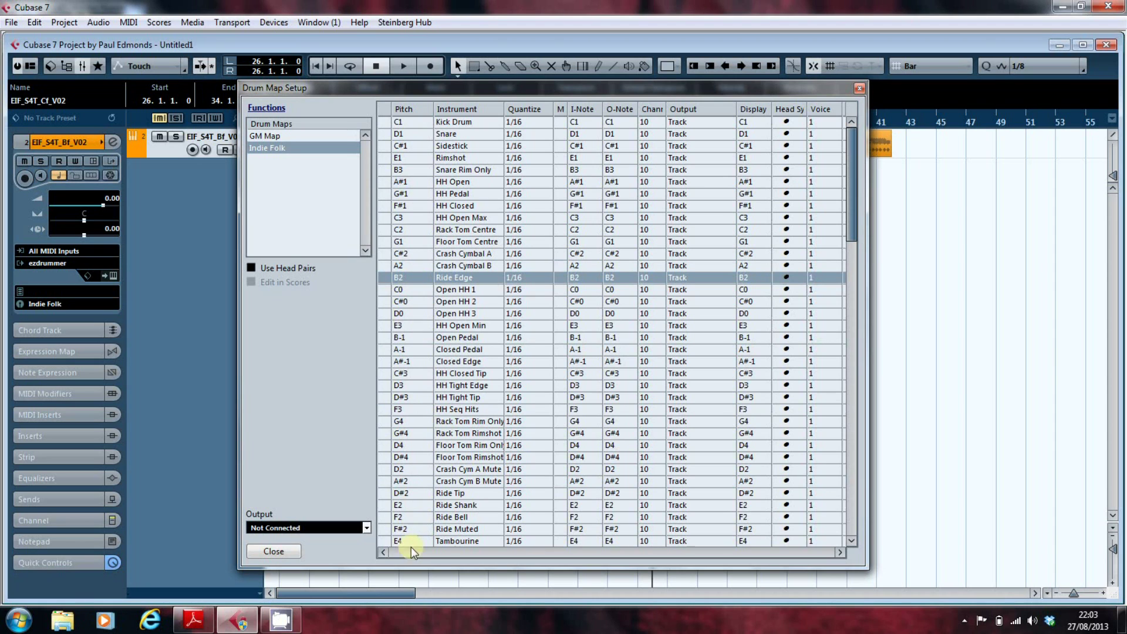
{"action": "left_click_drag", "start_coordinate": [411, 546], "coordinate": [416, 292]}
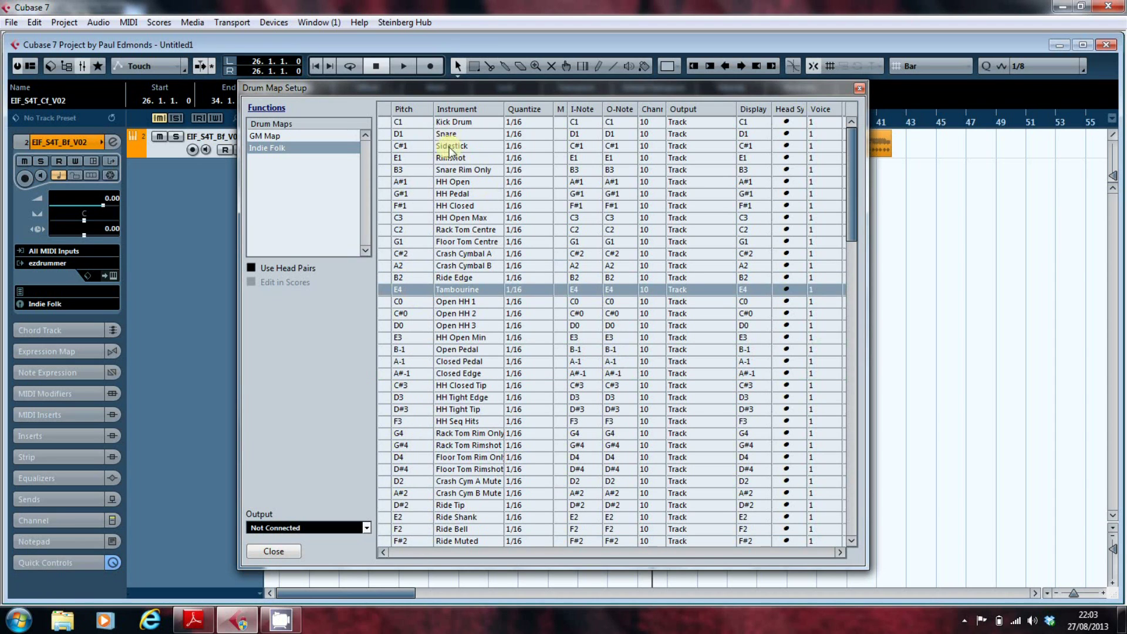
Move Snare Rim Only and Rimshot to just below Tambourine.
{"action": "double_click", "coordinate": [458, 169]}
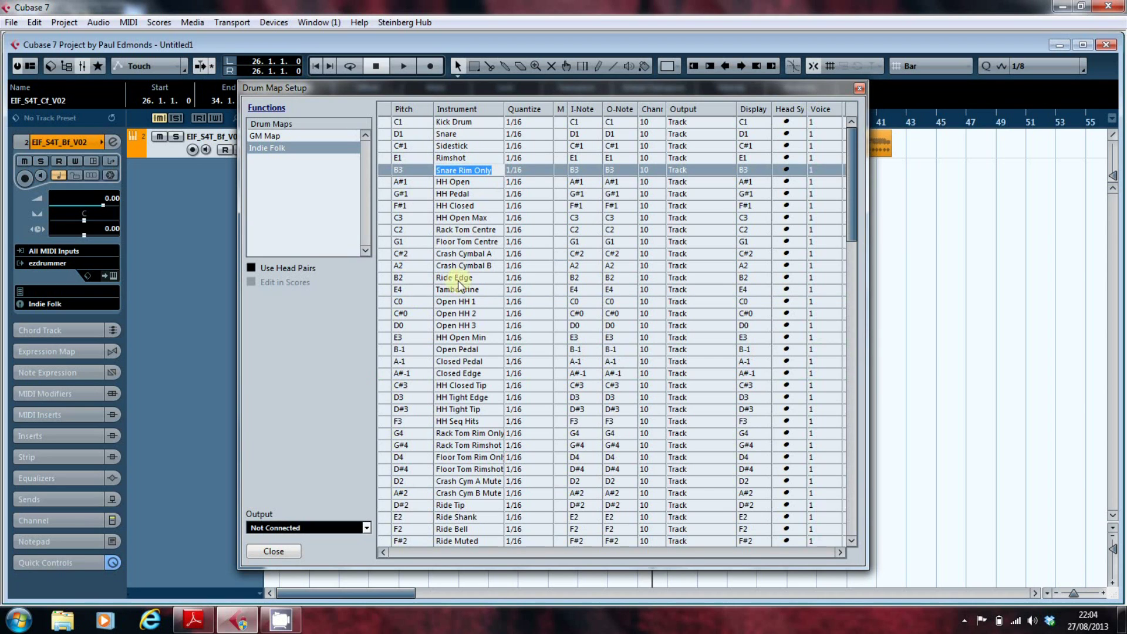
{"action": "left_click", "coordinate": [418, 169]}
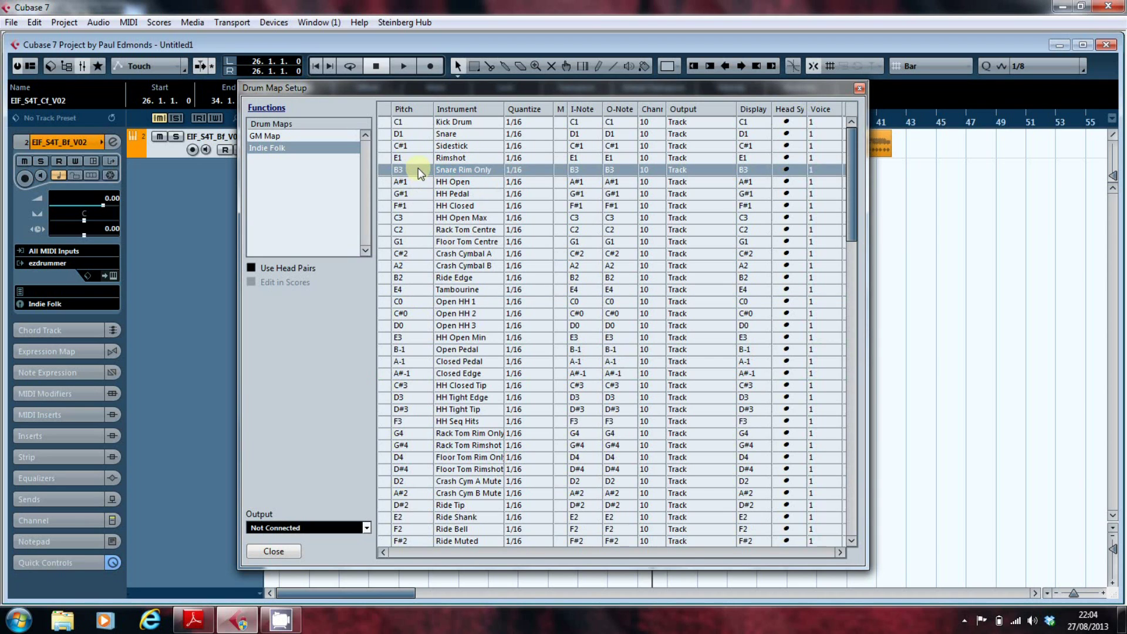
{"action": "left_click_drag", "start_coordinate": [419, 169], "coordinate": [425, 295]}
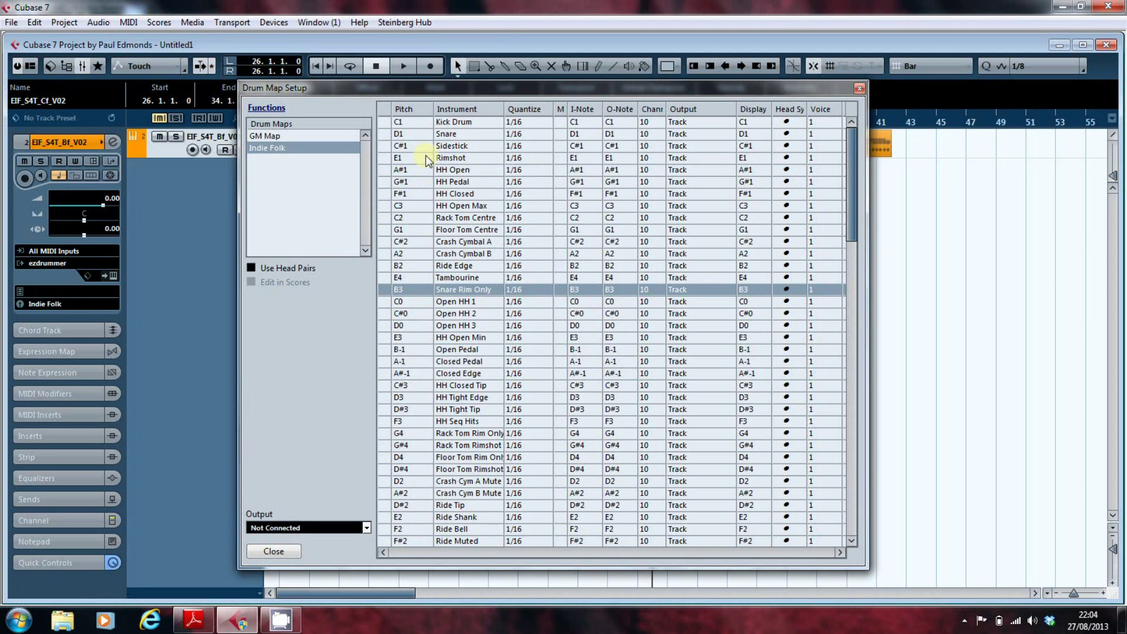
{"action": "left_click_drag", "start_coordinate": [427, 155], "coordinate": [428, 281]}
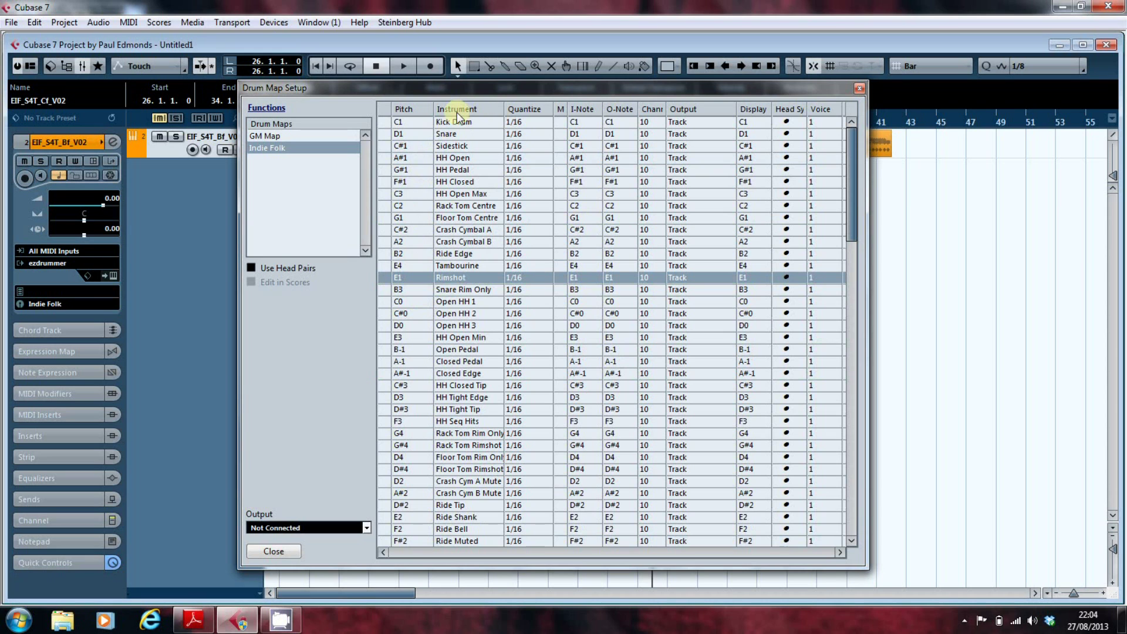
Save the reordered drum map as EZX Indie Folk Lite.drm in the Drum Maps folder.
{"action": "left_click", "coordinate": [267, 108]}
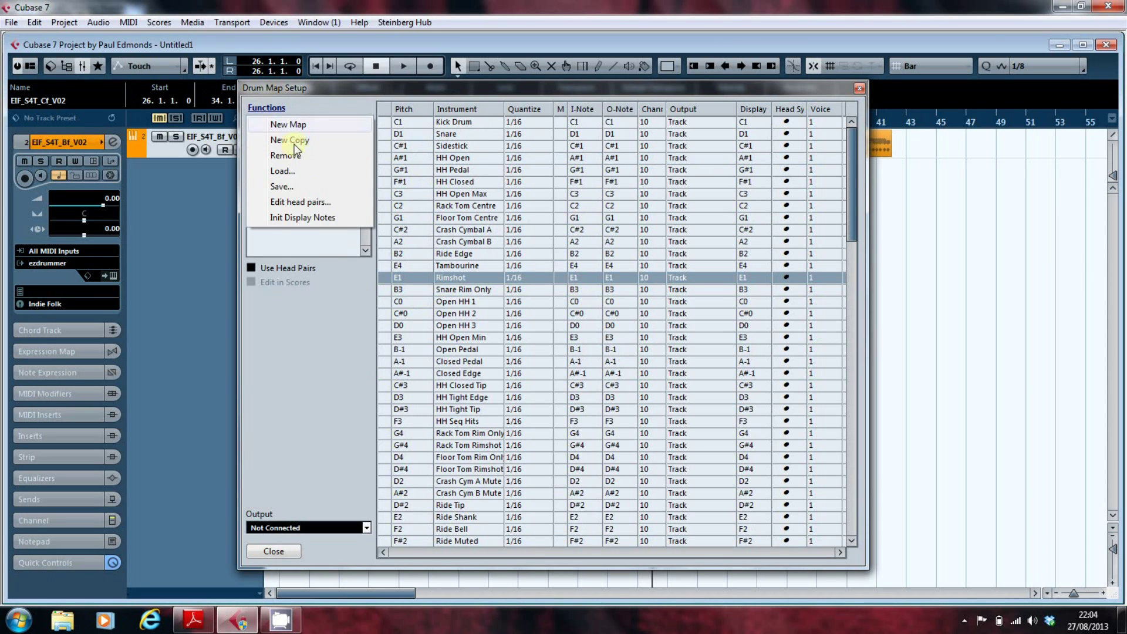
{"action": "left_click", "coordinate": [298, 187]}
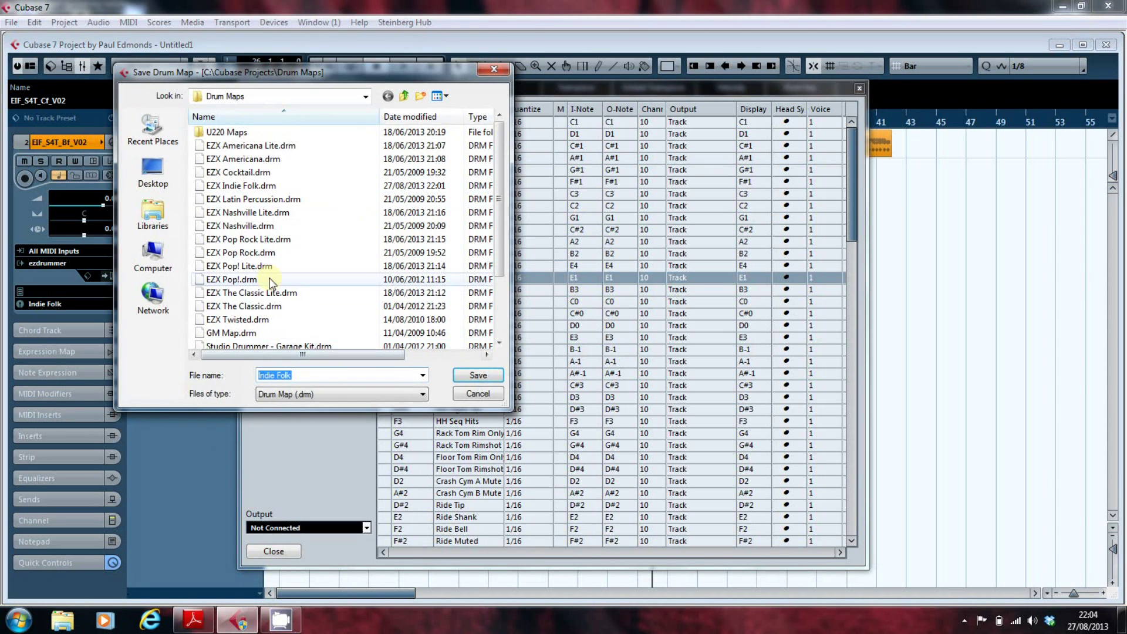
{"action": "left_click", "coordinate": [258, 186]}
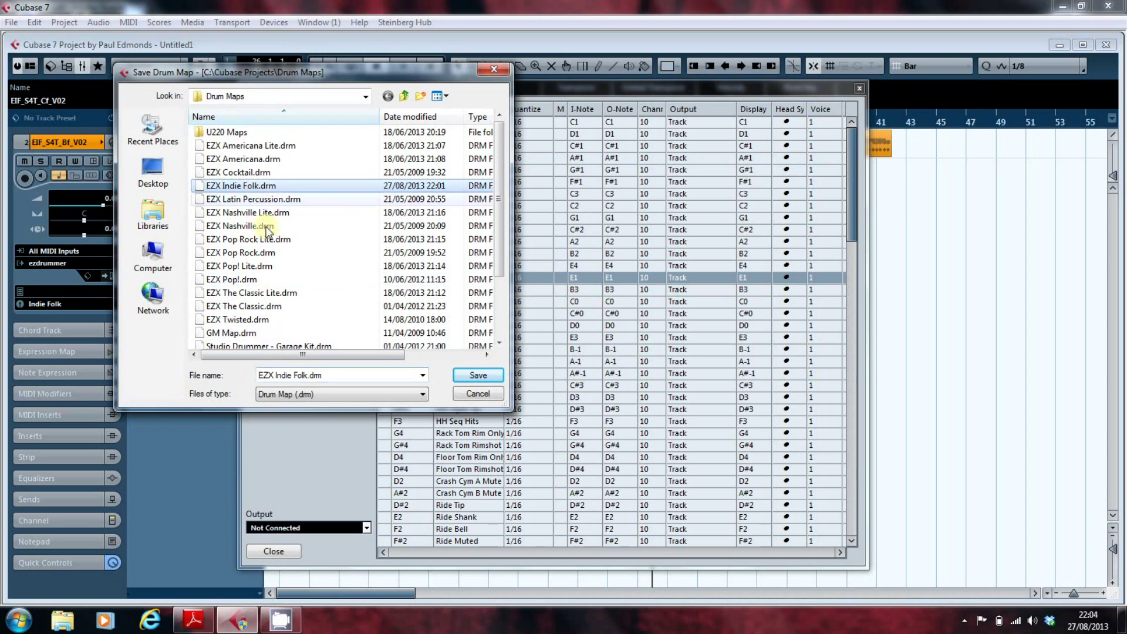
{"action": "left_click", "coordinate": [309, 378]}
{"action": "left_click", "coordinate": [388, 380]}
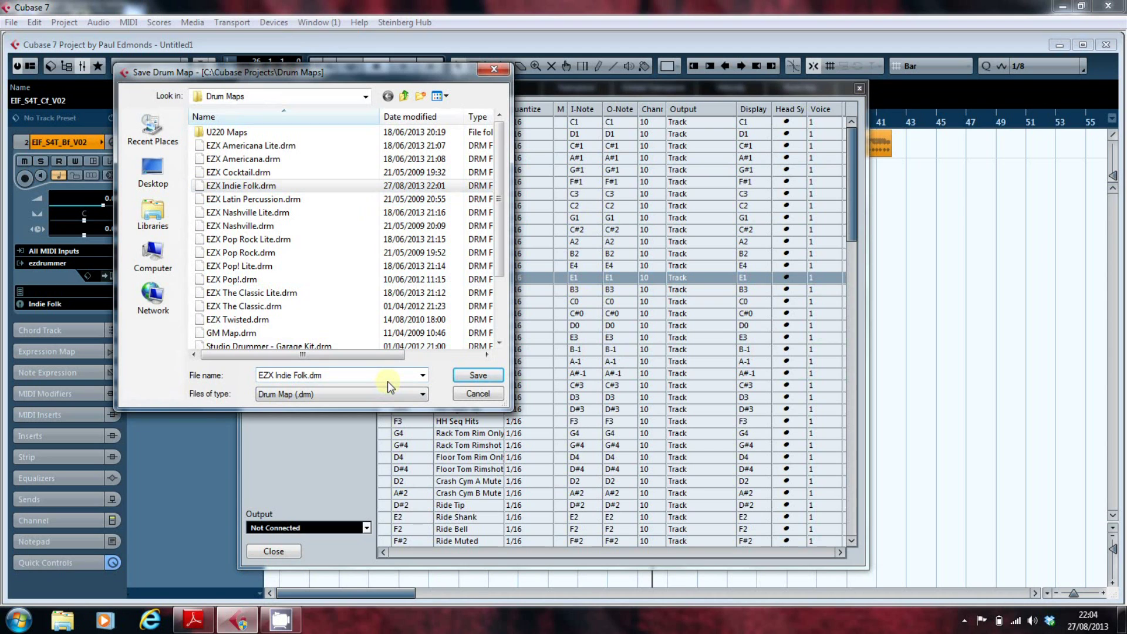
{"action": "type", "text": "Lite"}
{"action": "key", "text": "Return"}
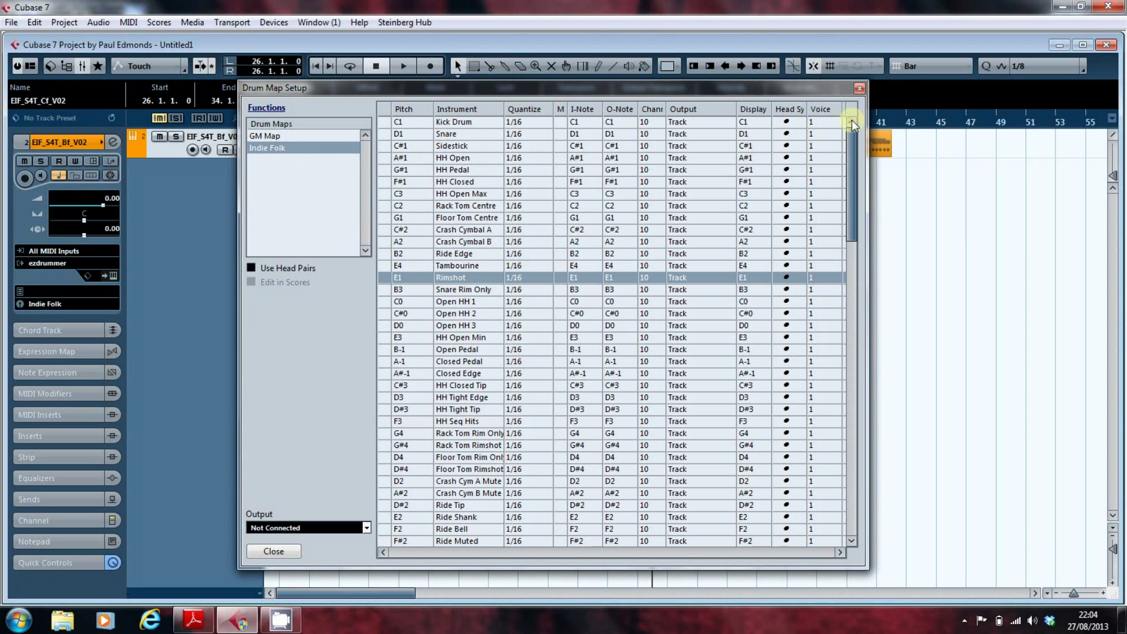
Close Drum Map Setup, verify the reordered voices in the part's Drum Editor, then close it.
{"action": "left_click", "coordinate": [857, 89]}
{"action": "double_click", "coordinate": [679, 147]}
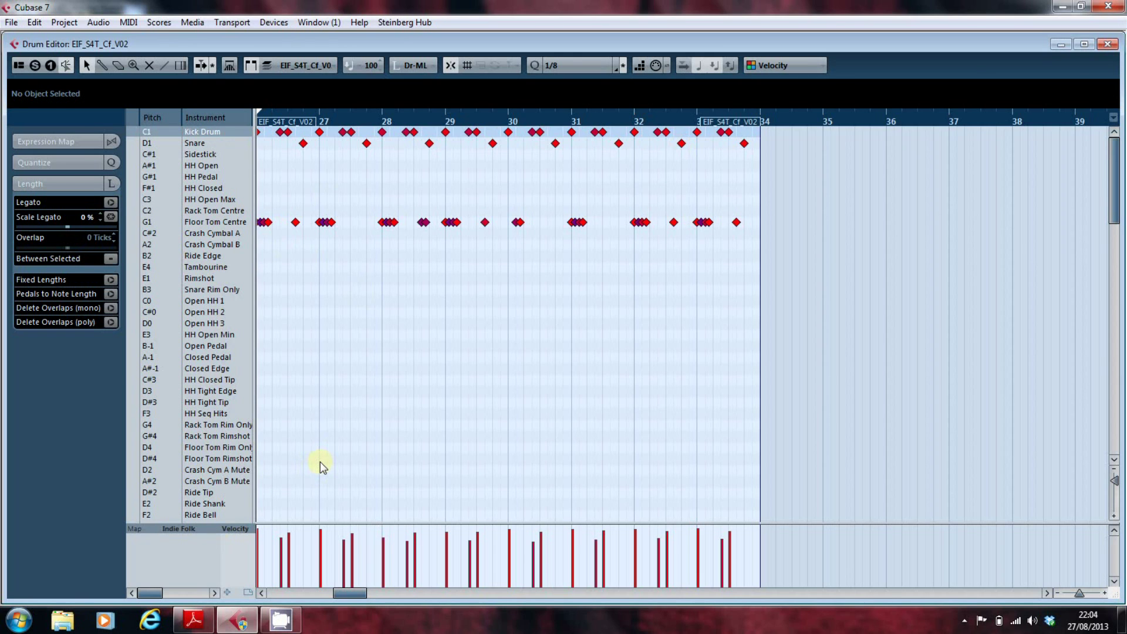
{"action": "key", "text": "Return"}
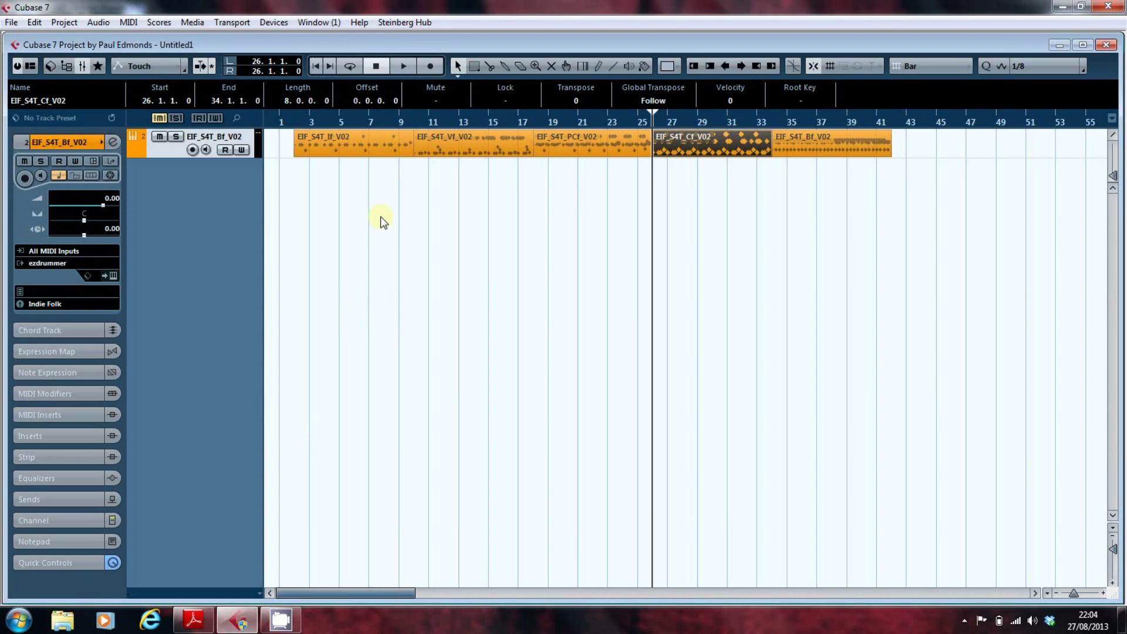